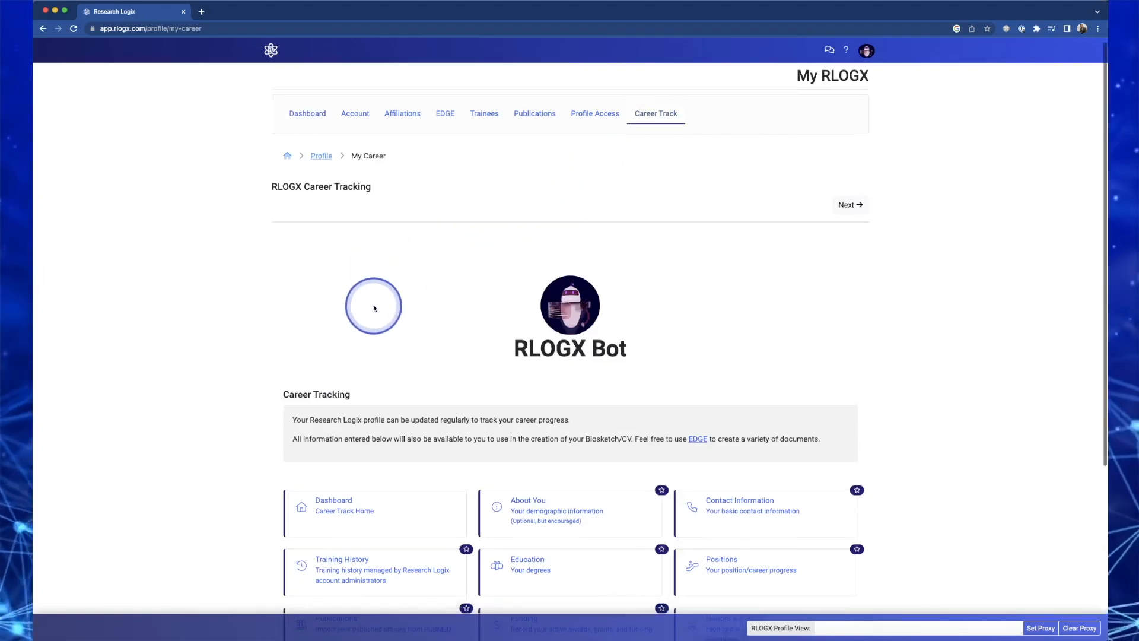
Look over the Career Tracking overview and its available profile sections
scroll(369, 292, "down", 2)
scroll(370, 291, "down", 2)
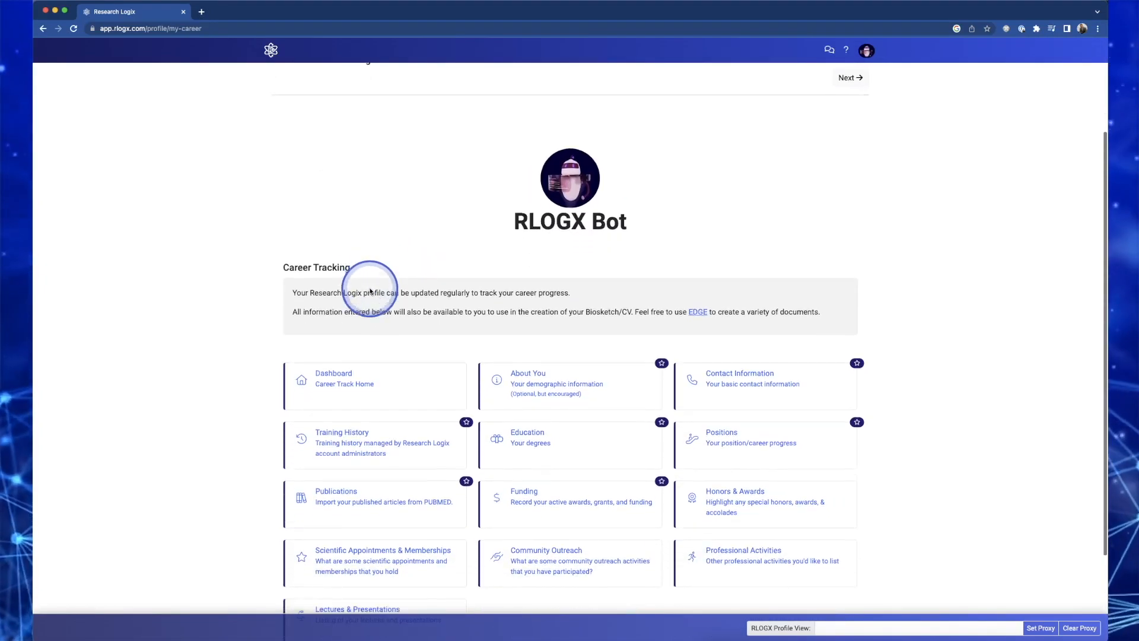
scroll(369, 290, "down", 2)
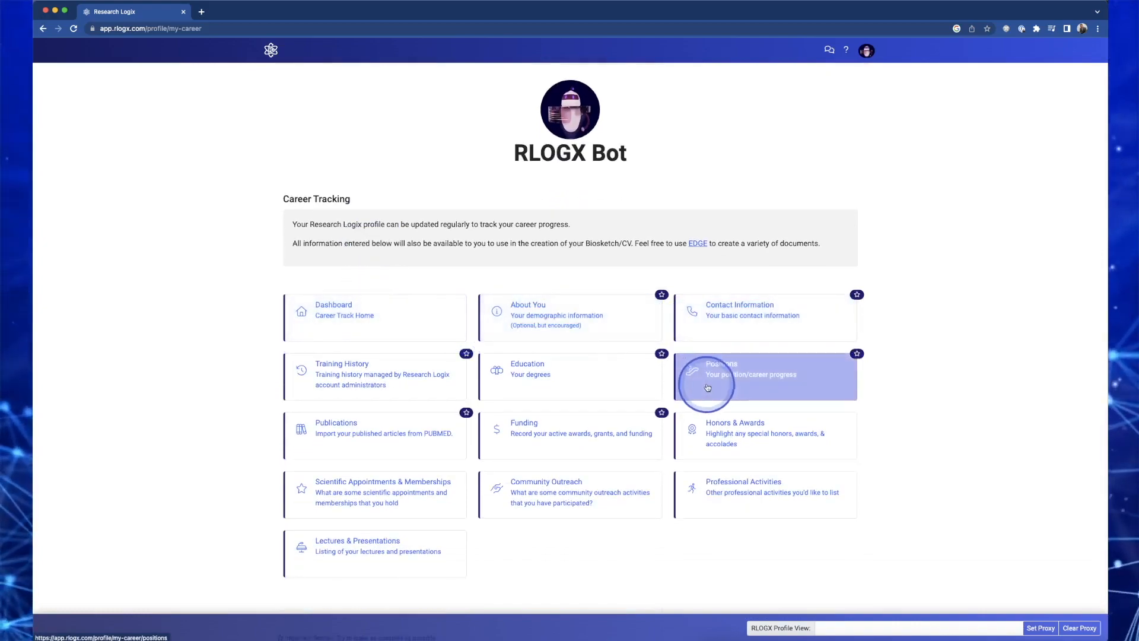
scroll(712, 240, "up", 1)
scroll(715, 245, "up", 1)
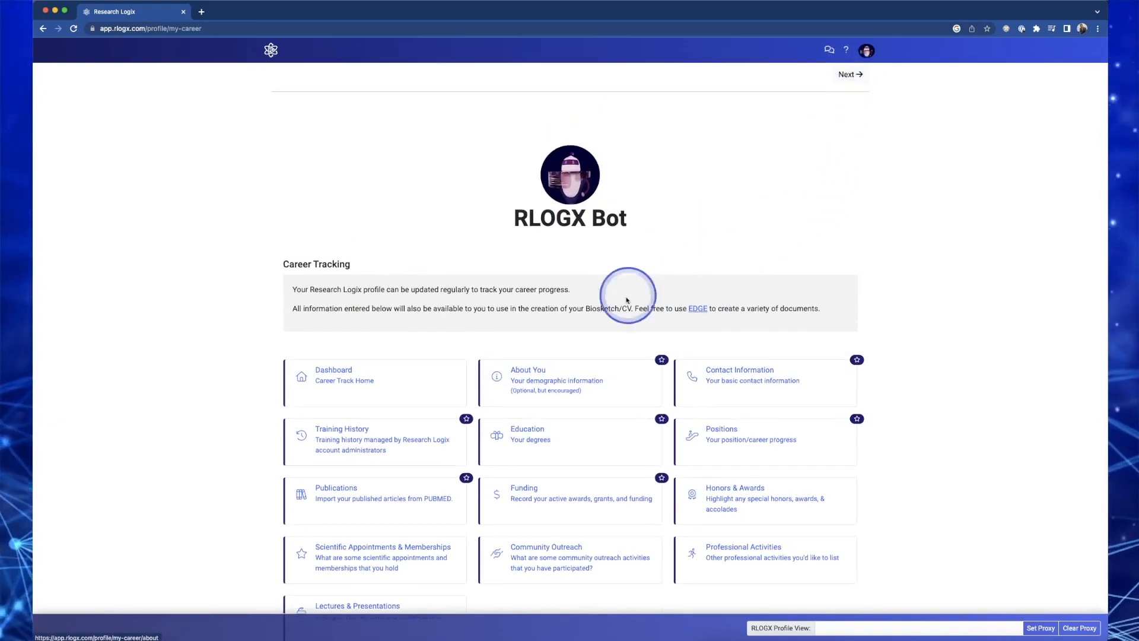
scroll(536, 385, "down", 2)
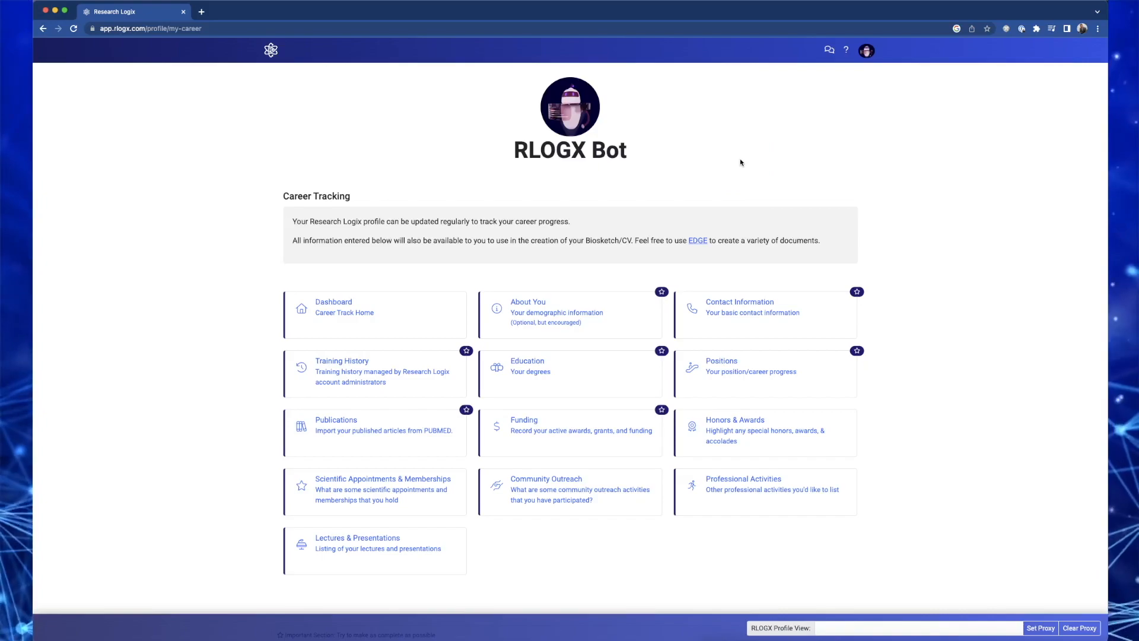
scroll(740, 162, "up", 1)
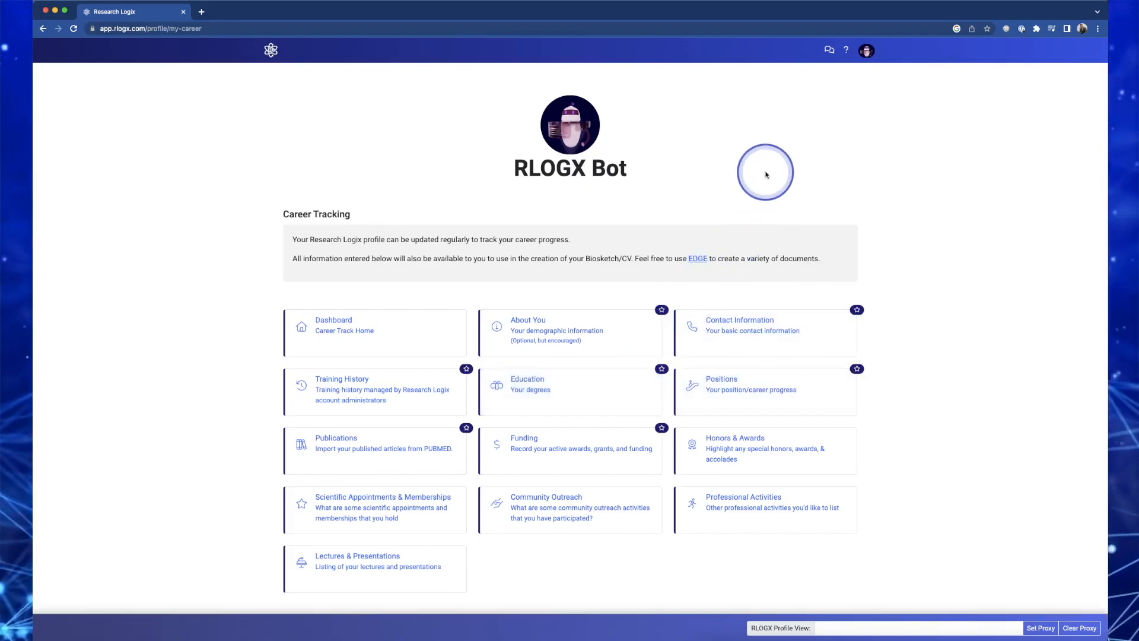
scroll(765, 176, "up", 1)
Open the About You section and review its personal information fields, including the gender and US citizen choices
left_click(525, 336)
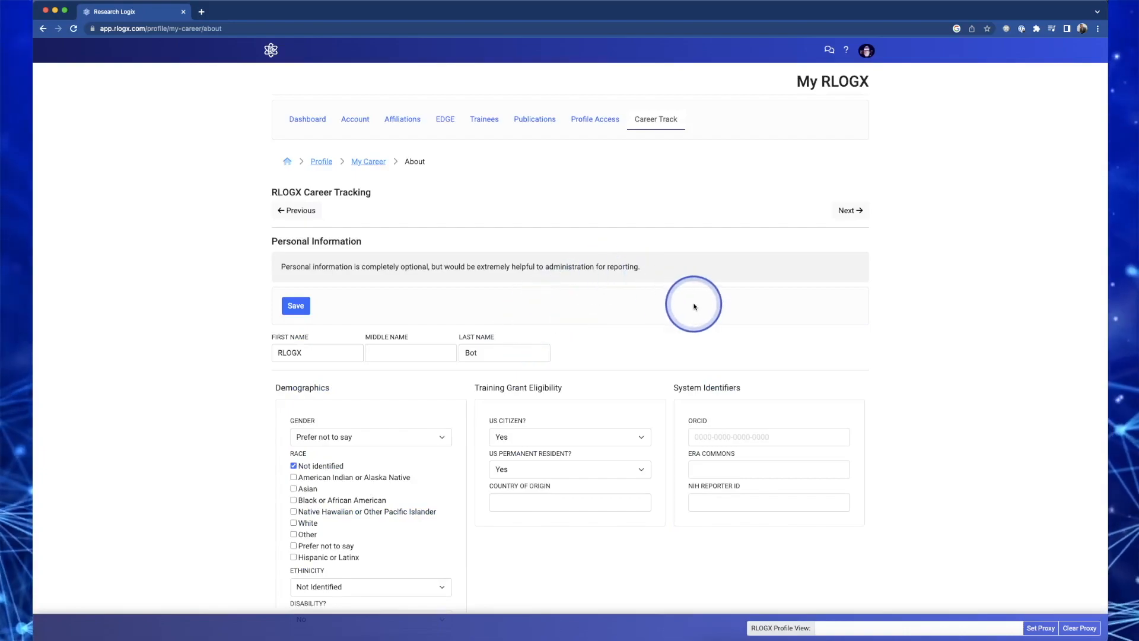
scroll(694, 306, "down", 3)
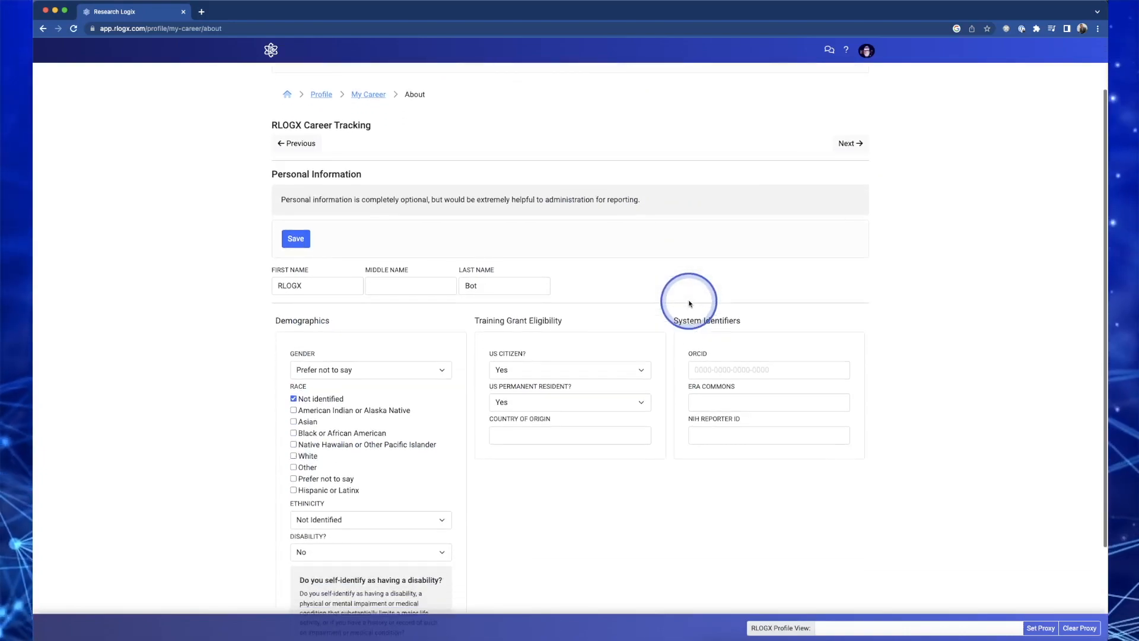
scroll(689, 303, "down", 3)
scroll(689, 302, "down", 2)
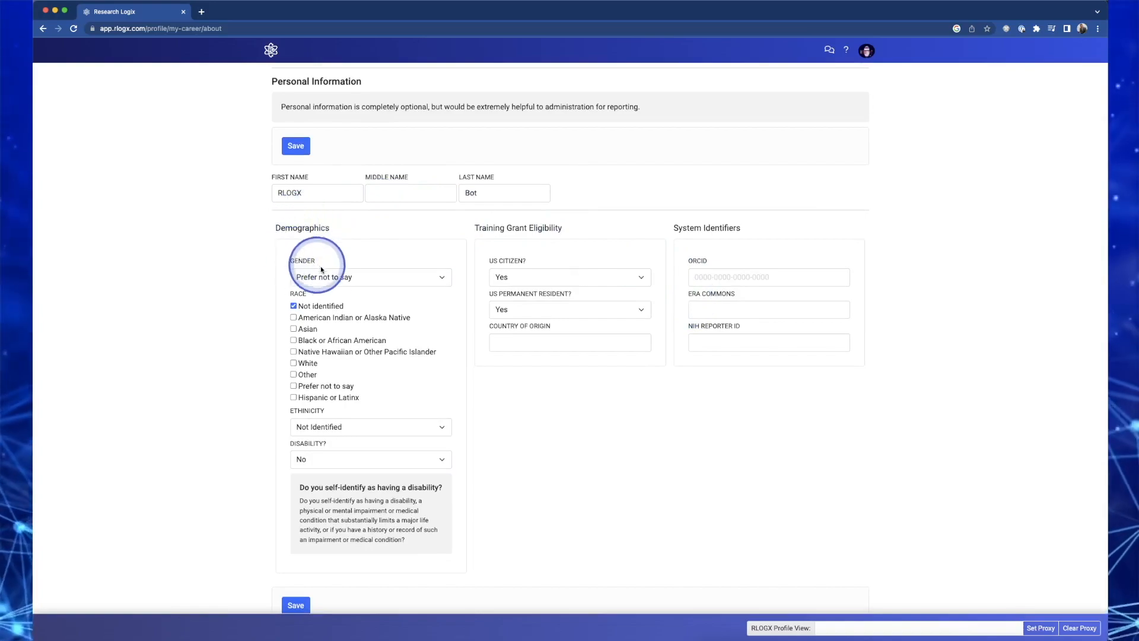
left_click(346, 280)
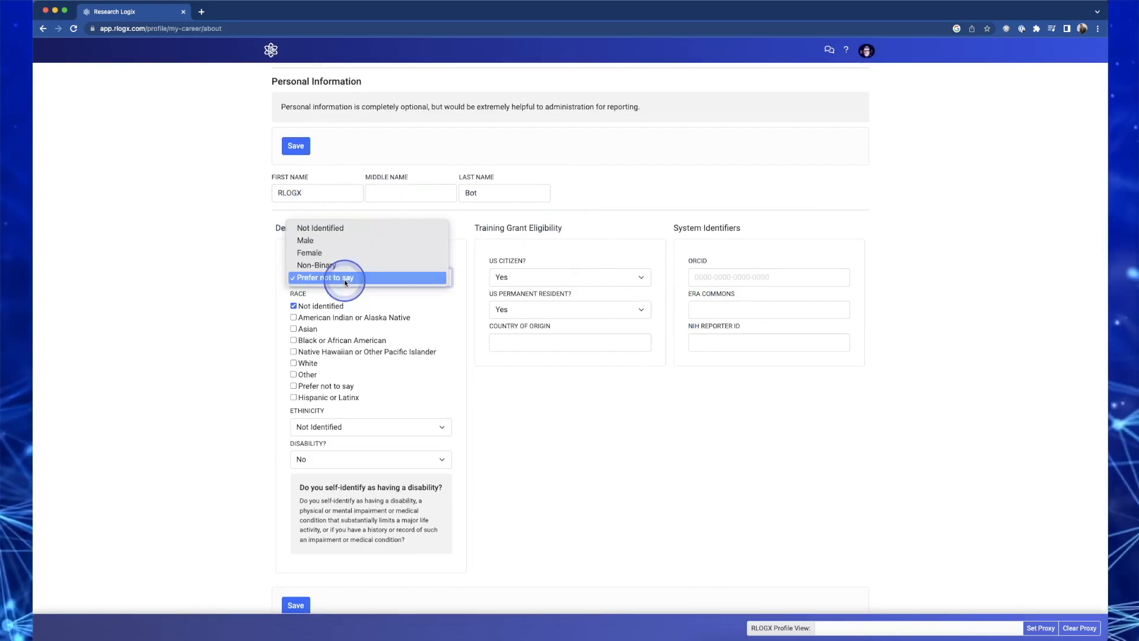
left_click(228, 276)
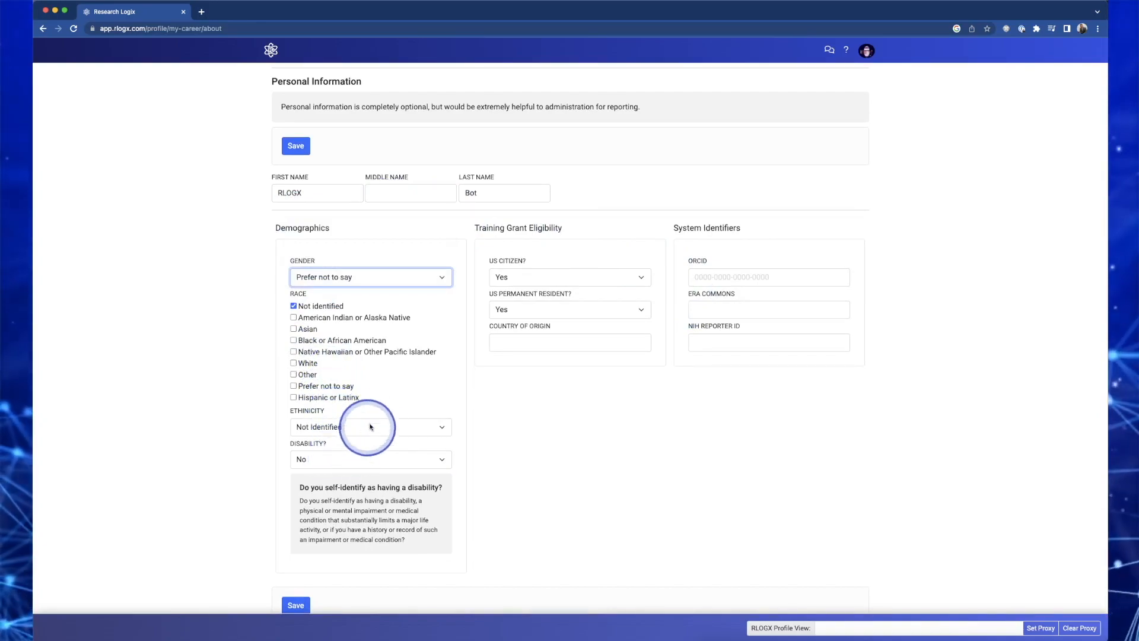
left_click(529, 274)
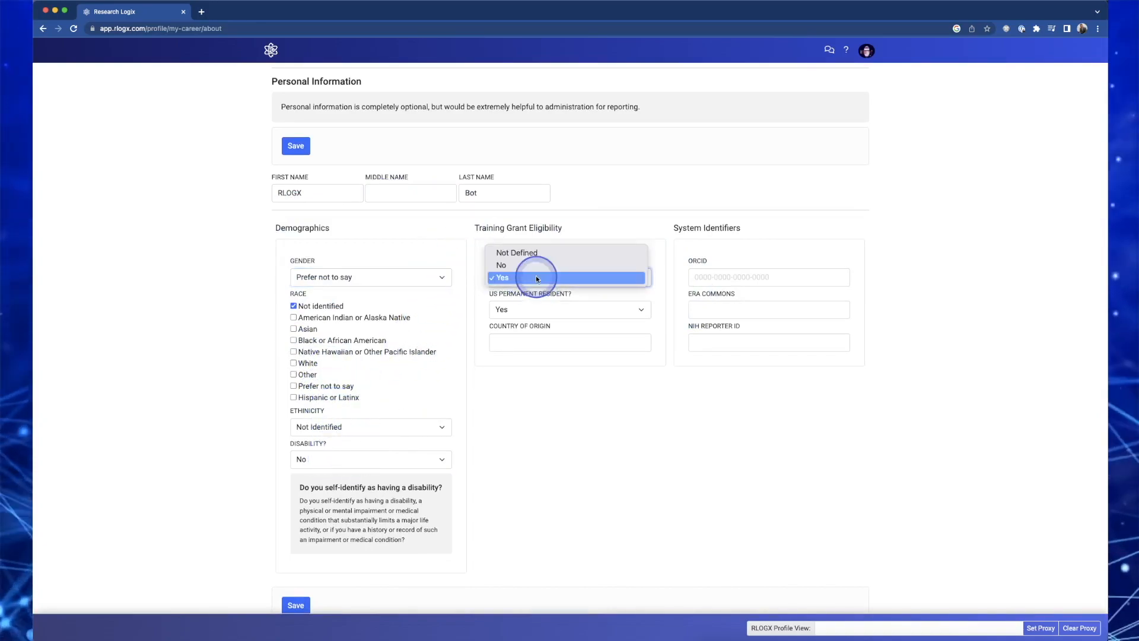
left_click(650, 184)
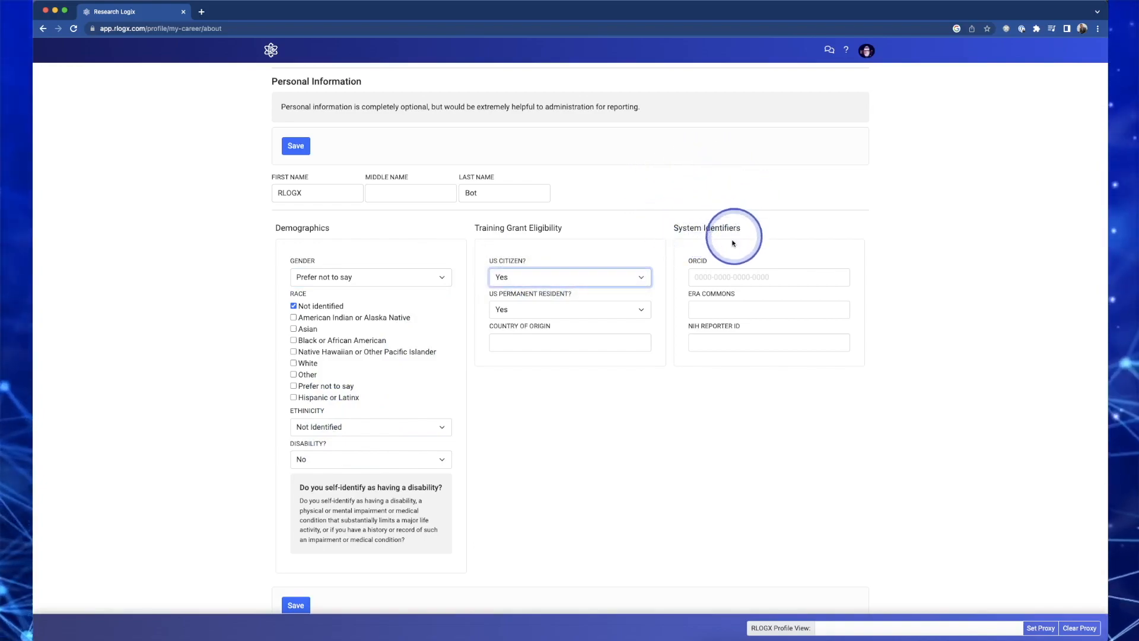
Enter the ORCID number under System Identifiers and save the personal information
left_click(696, 276)
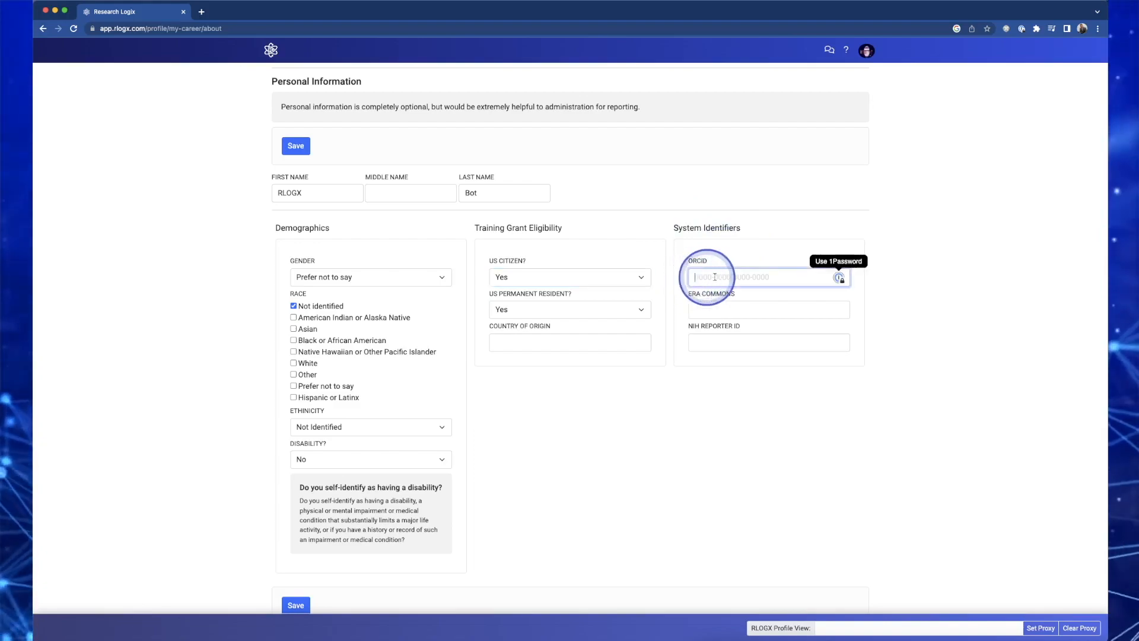
type("123456")
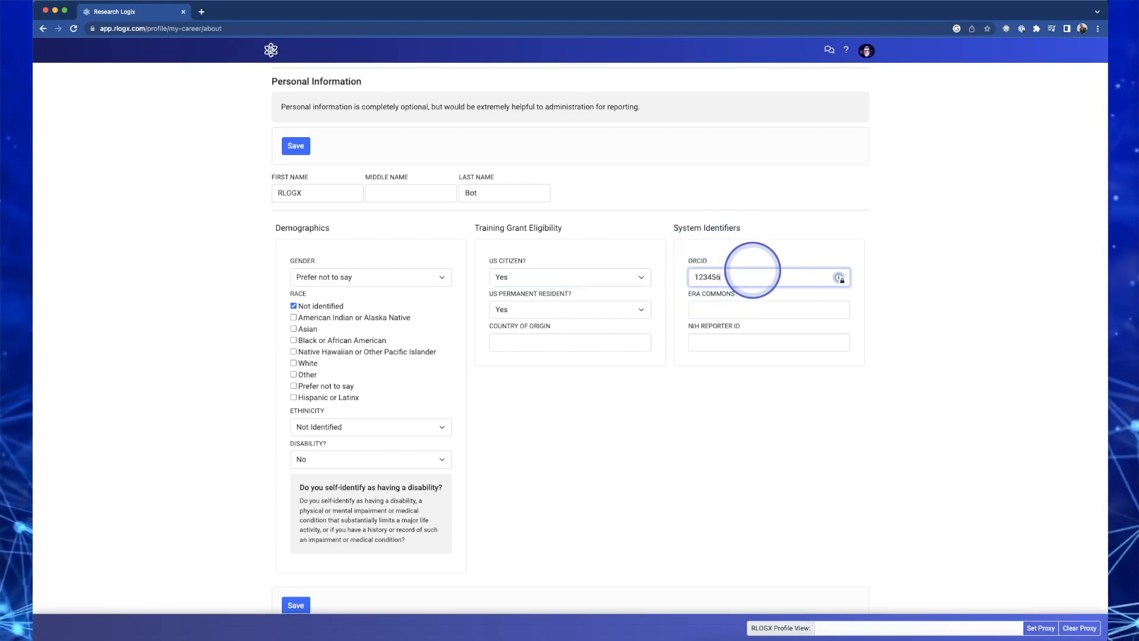
type("4564881")
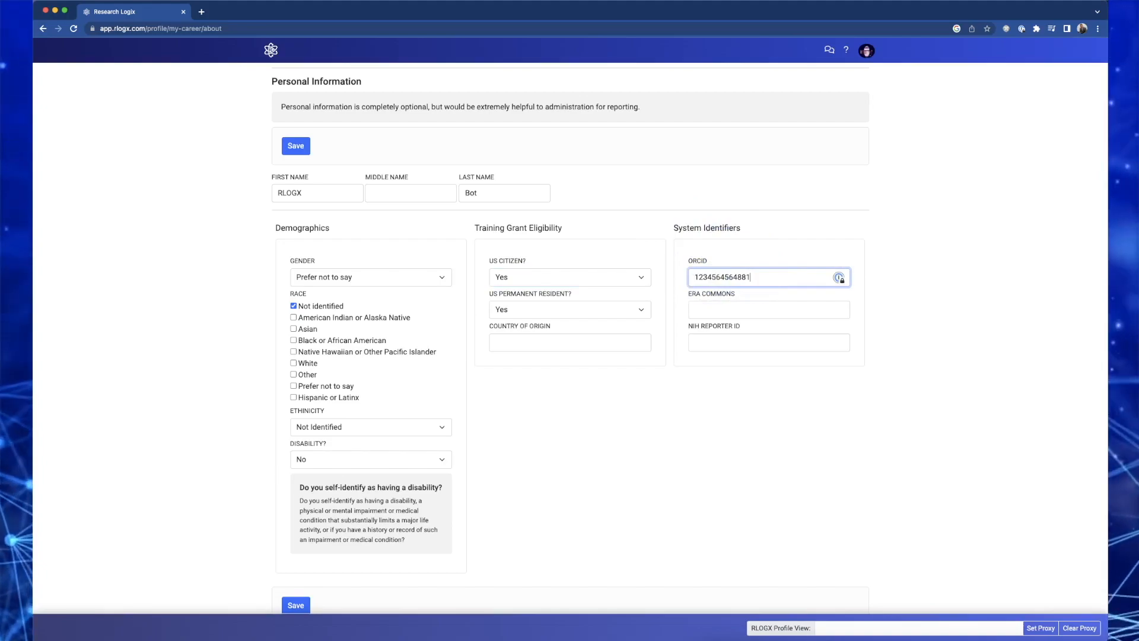
left_click(733, 309)
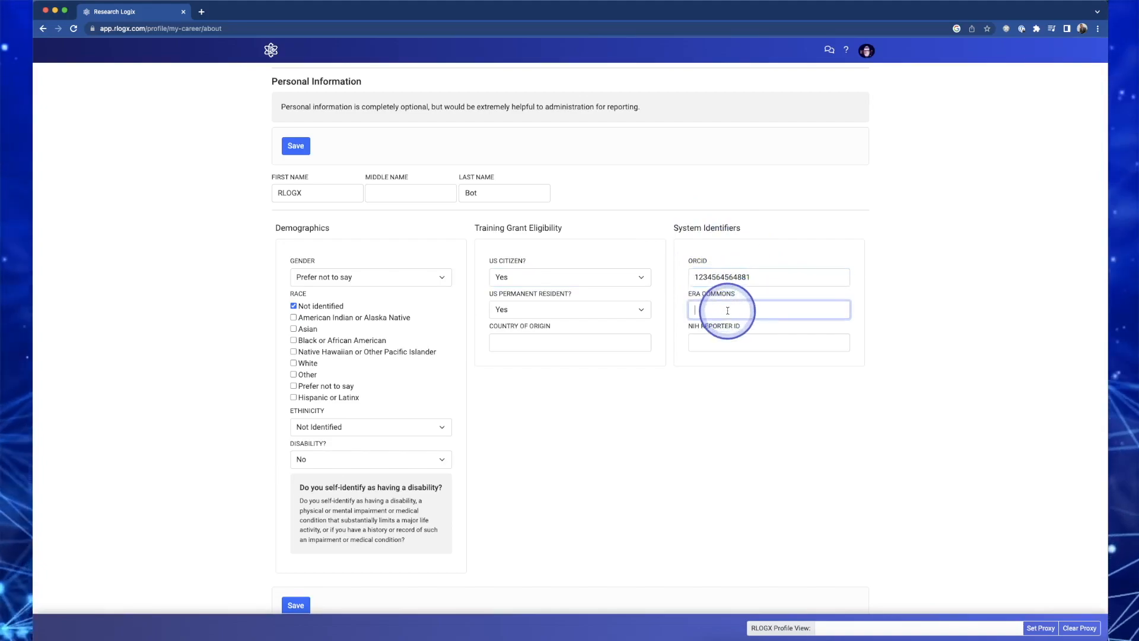
left_click(720, 342)
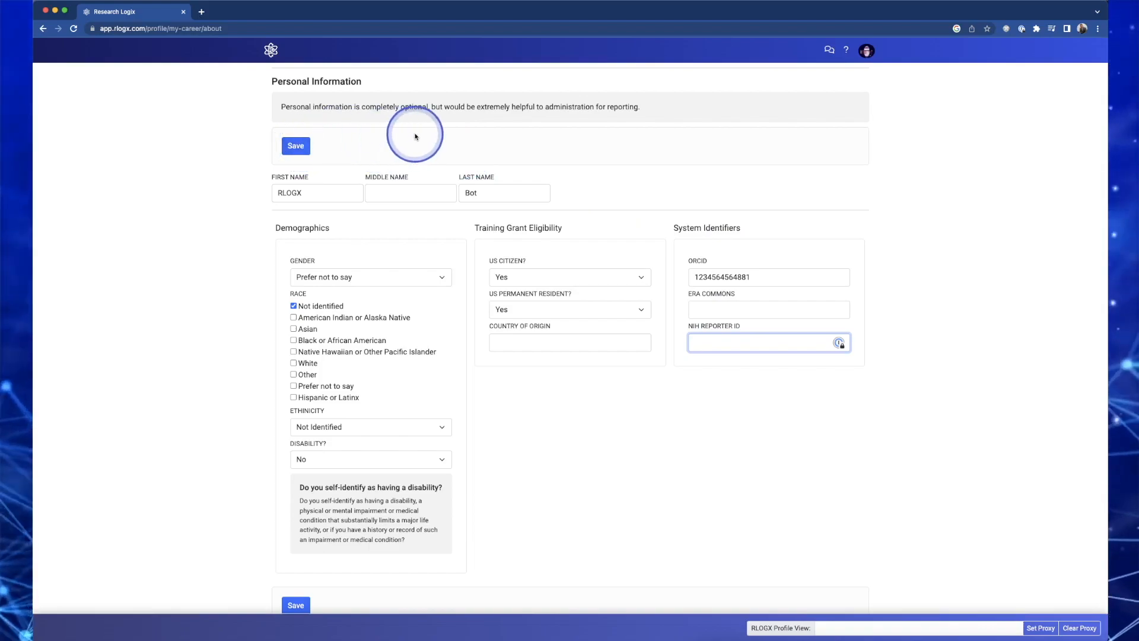
left_click(295, 146)
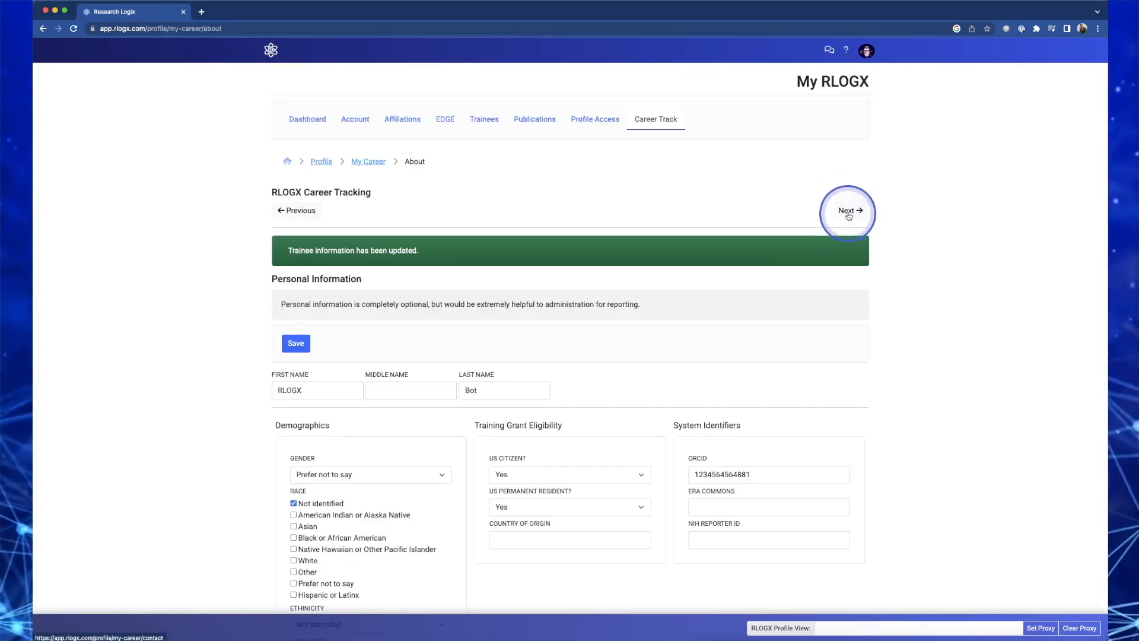
Continue to the Contact Information section and enter the street address in the professional contact details
left_click(848, 212)
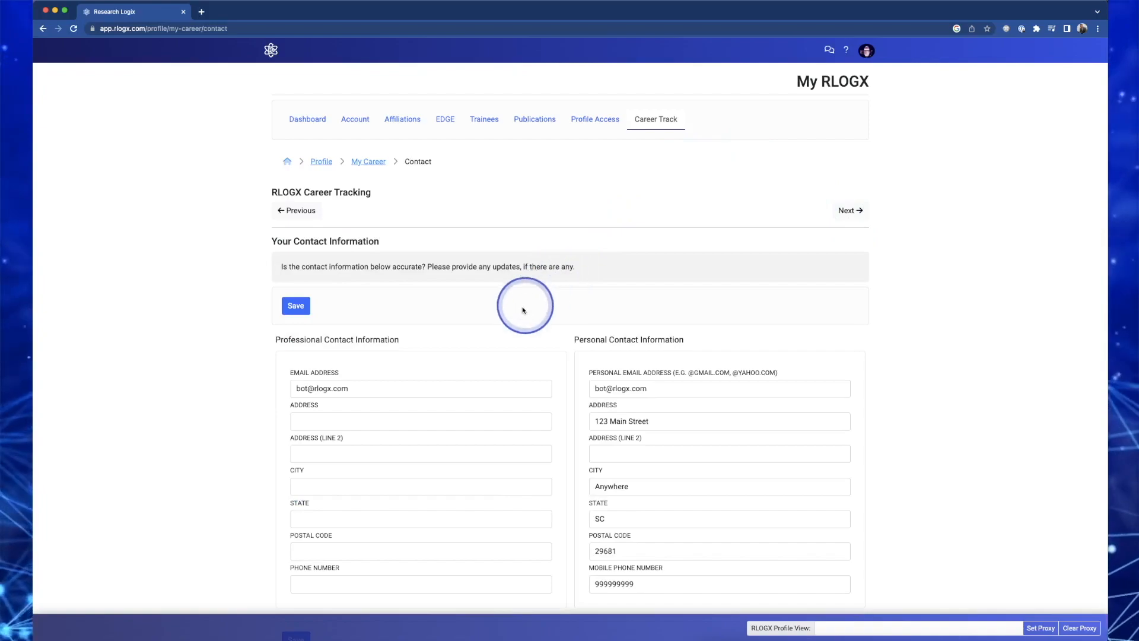
scroll(511, 327, "down", 2)
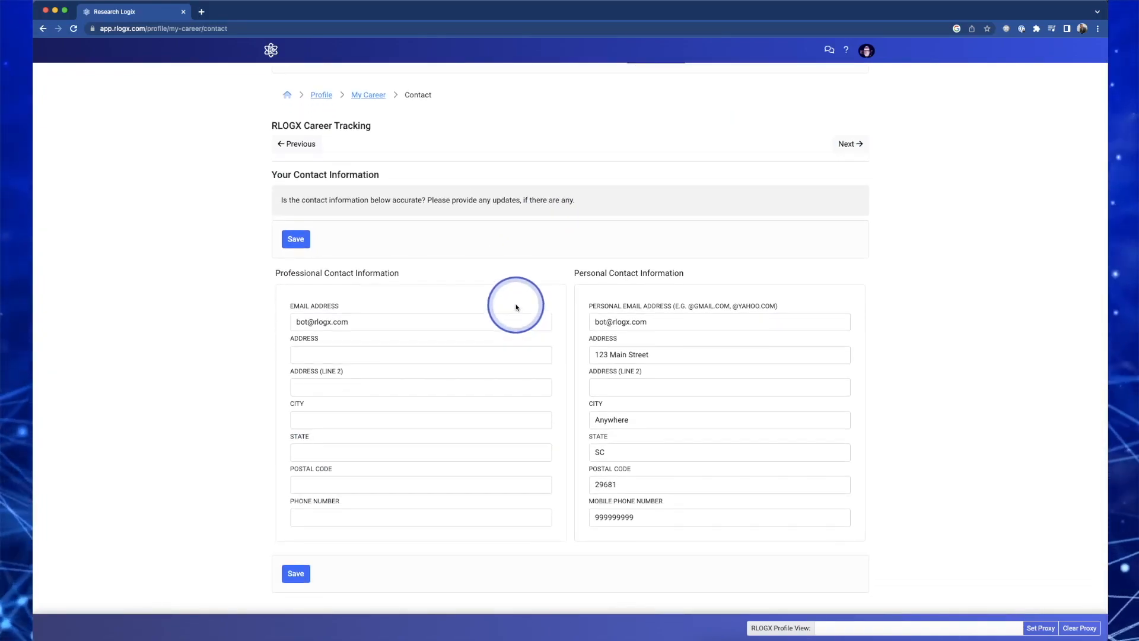
left_click(355, 323)
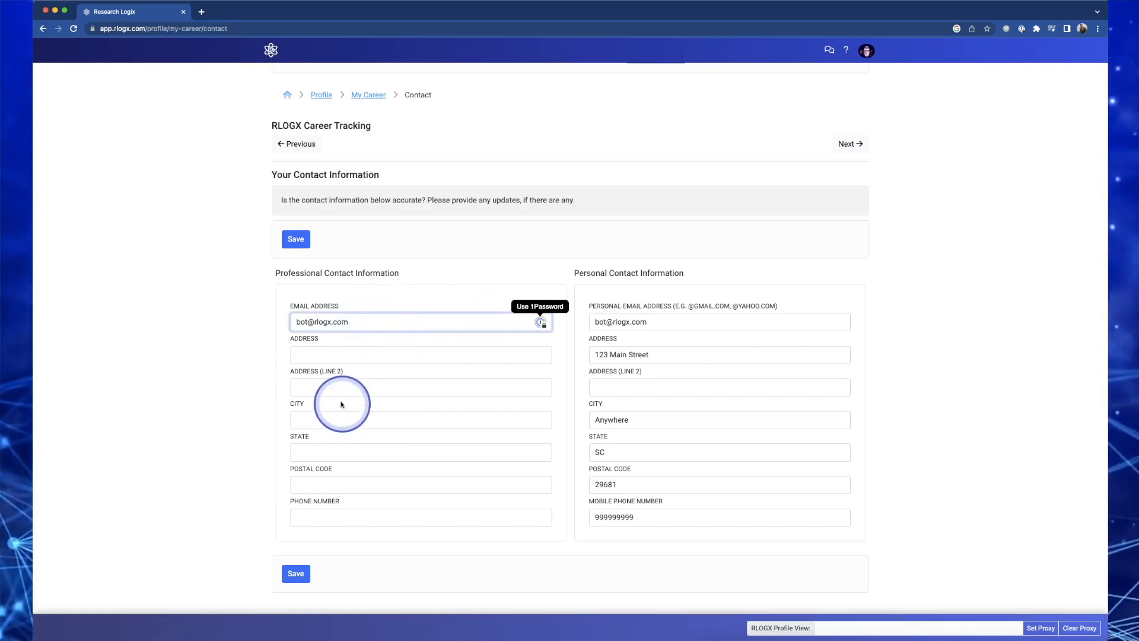
left_click(313, 355)
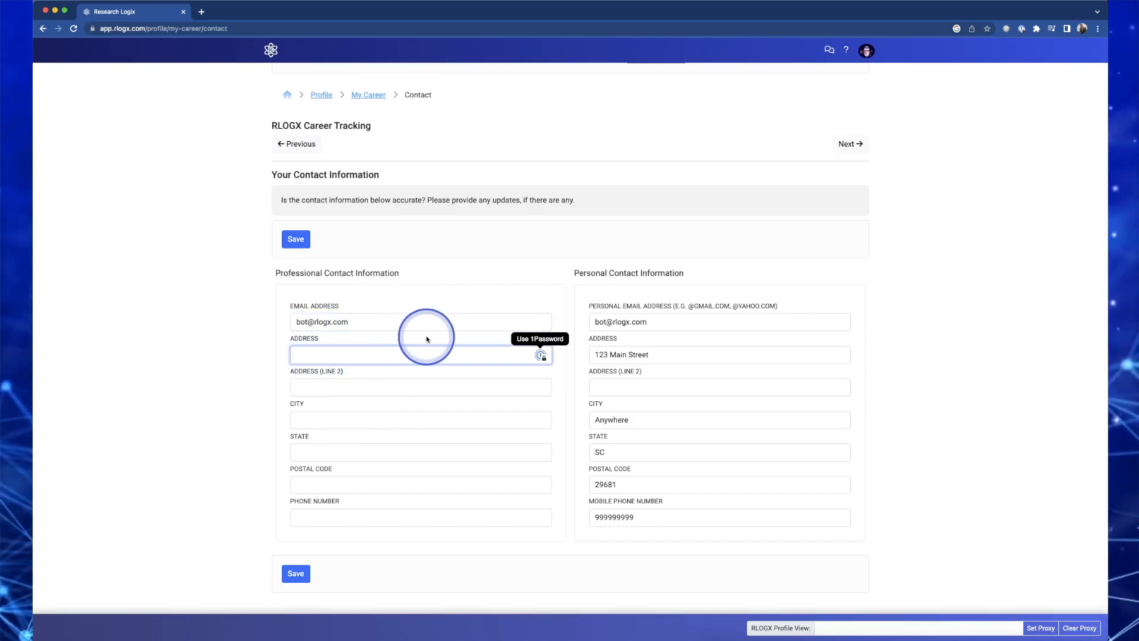
type("456 Professional Way")
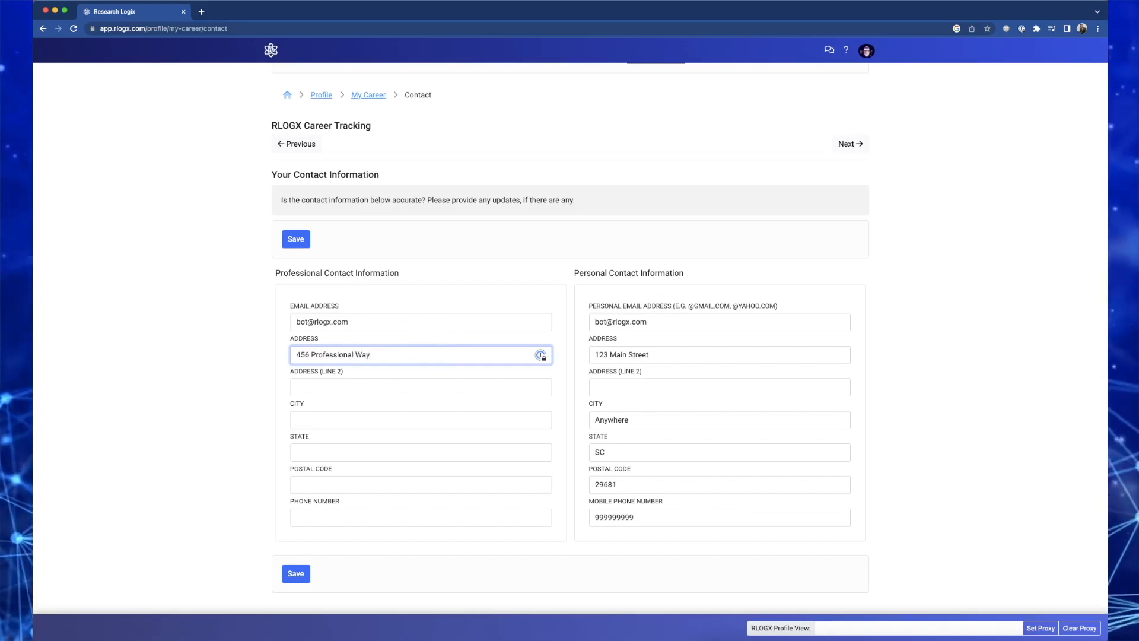
Check the professional and personal contact fields, save the contact information, and continue to Training History
left_click(368, 420)
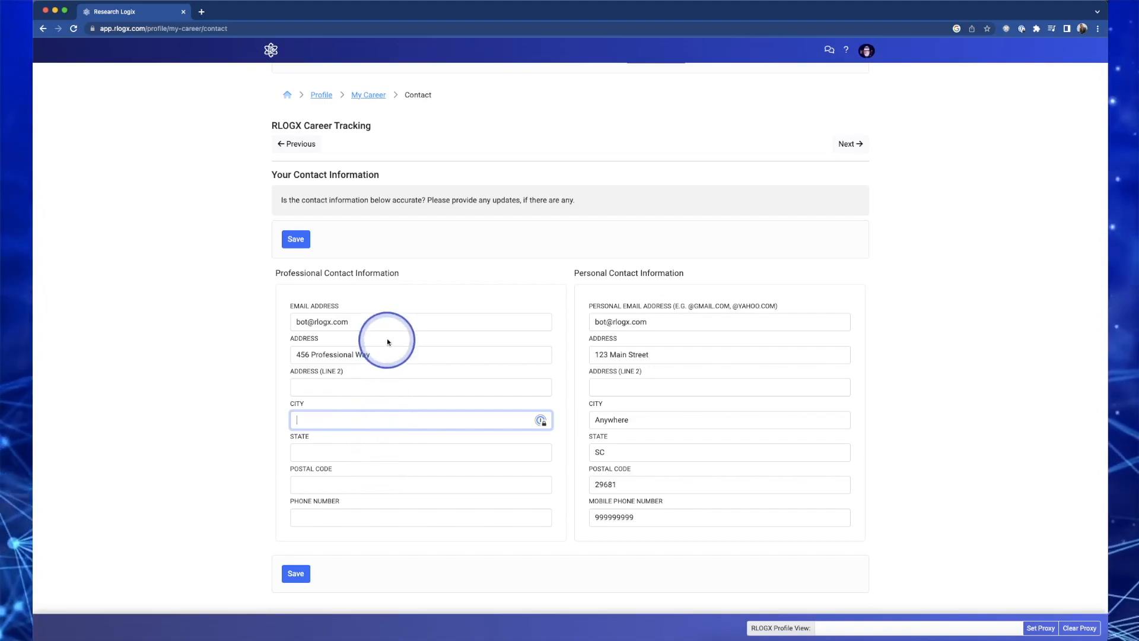
left_click(388, 323)
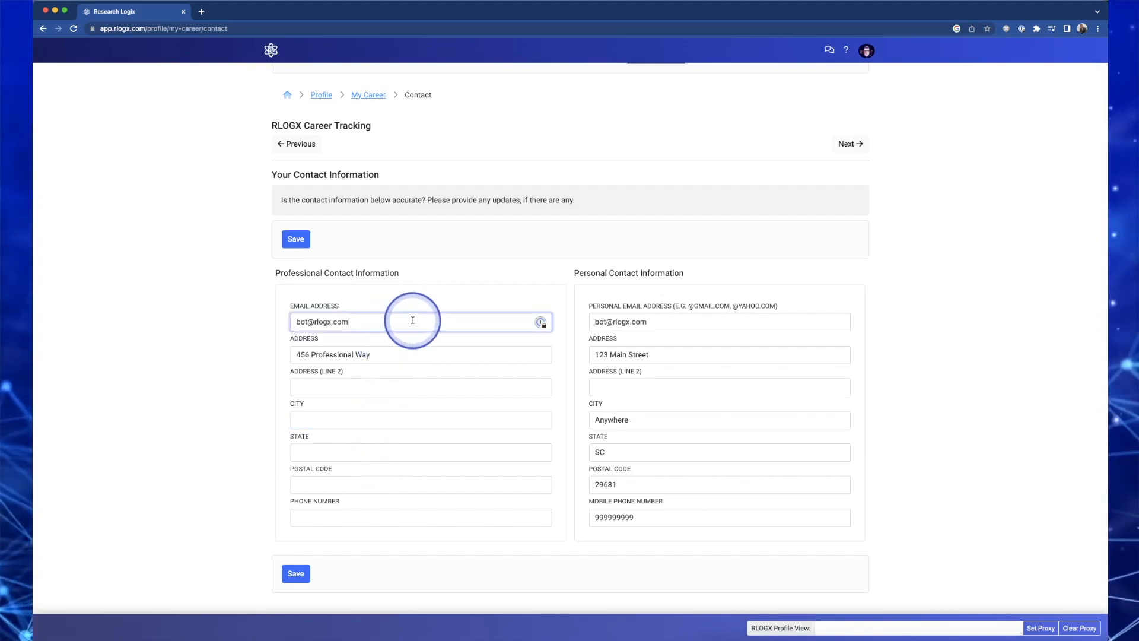
left_click(665, 321)
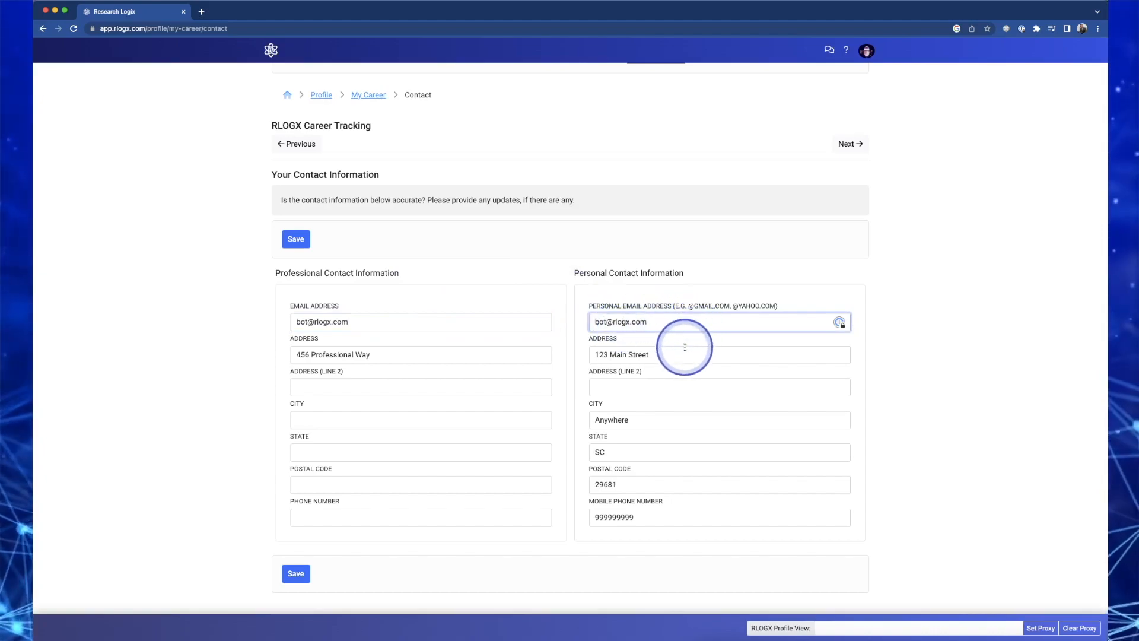
left_click(643, 484)
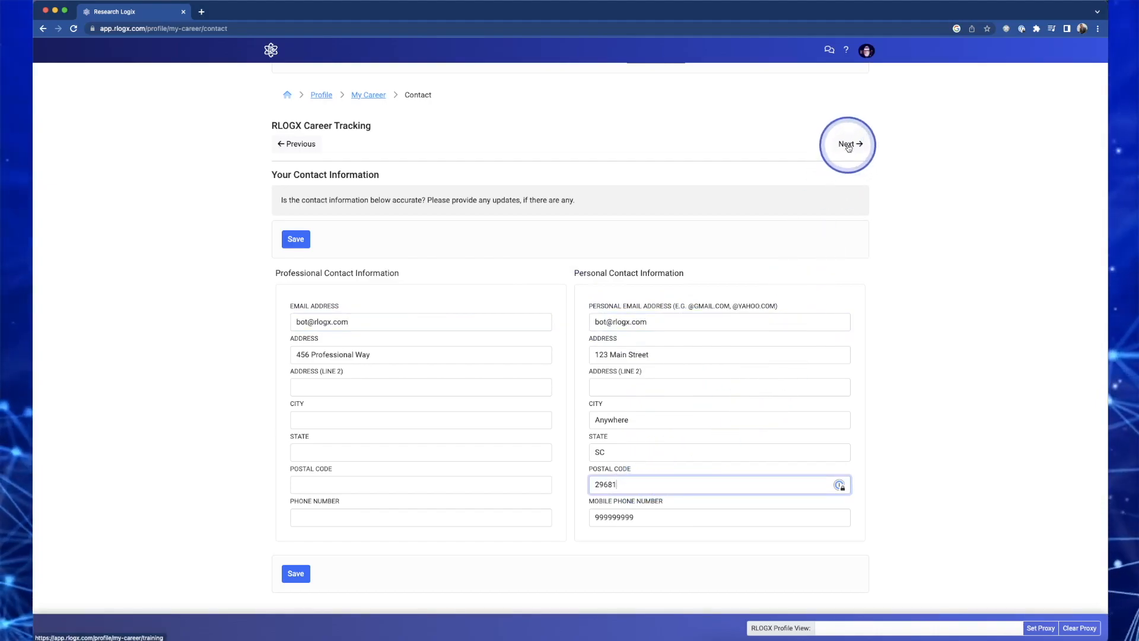
left_click(295, 573)
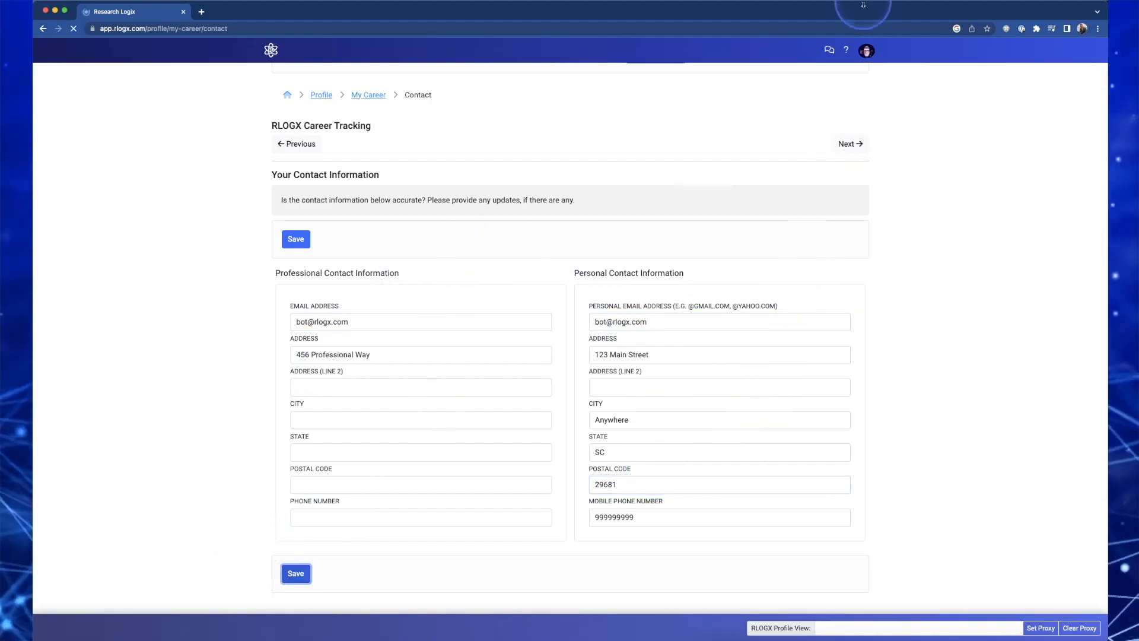
left_click(850, 211)
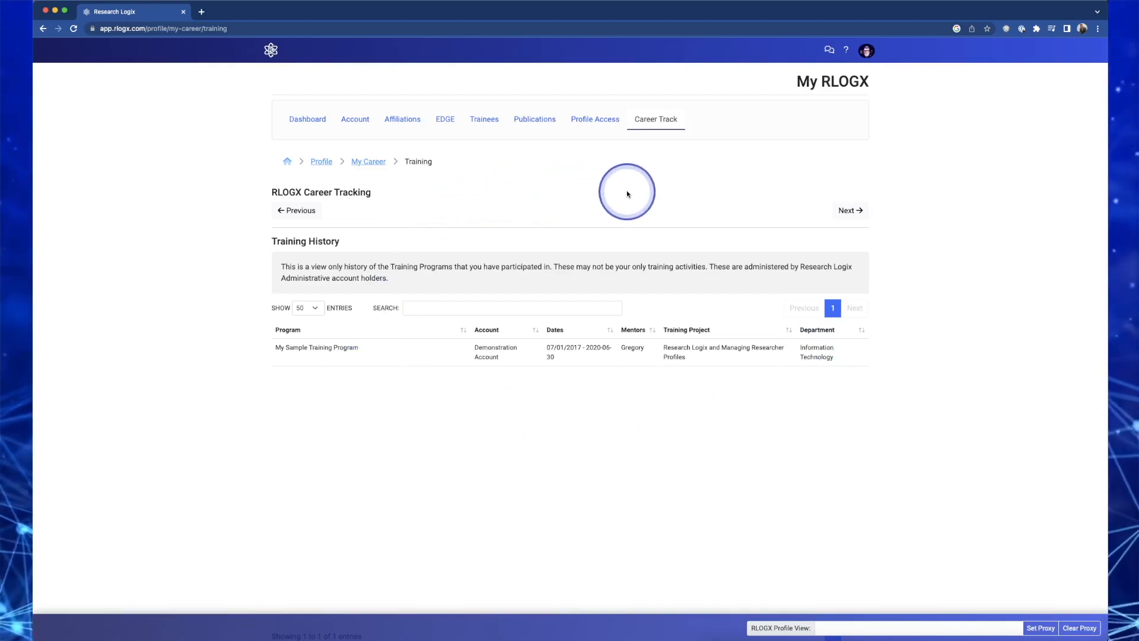
Continue from Training History to the Education section of the career track
left_click(852, 211)
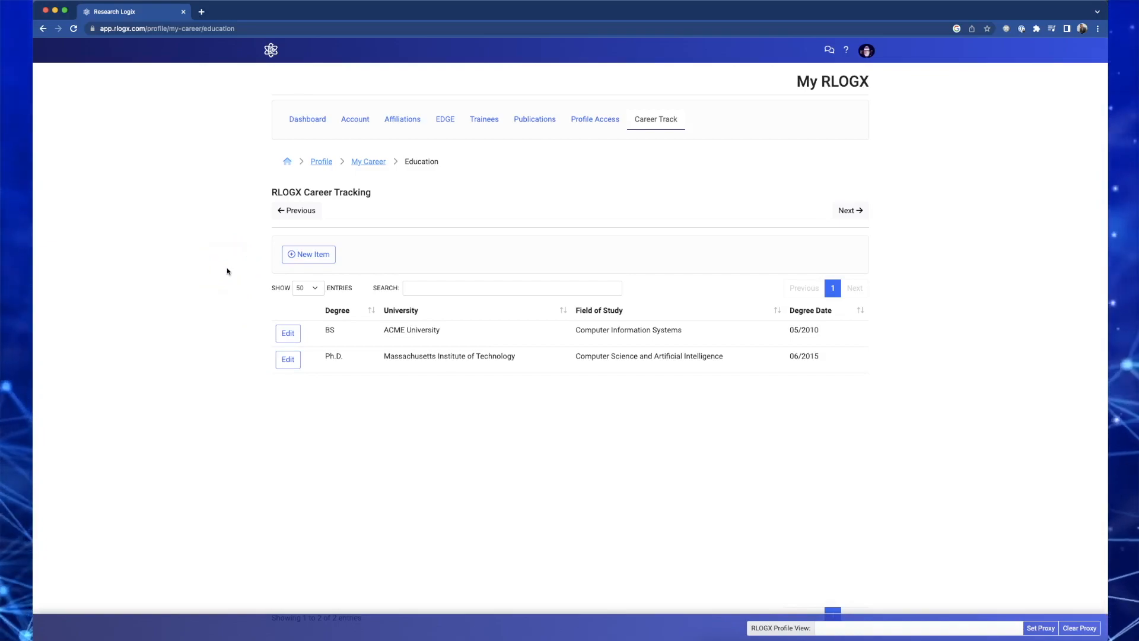
Add an education entry with degree M.D., ACME University and field of study Biology, leaving the degree date blank, and save it
left_click(303, 255)
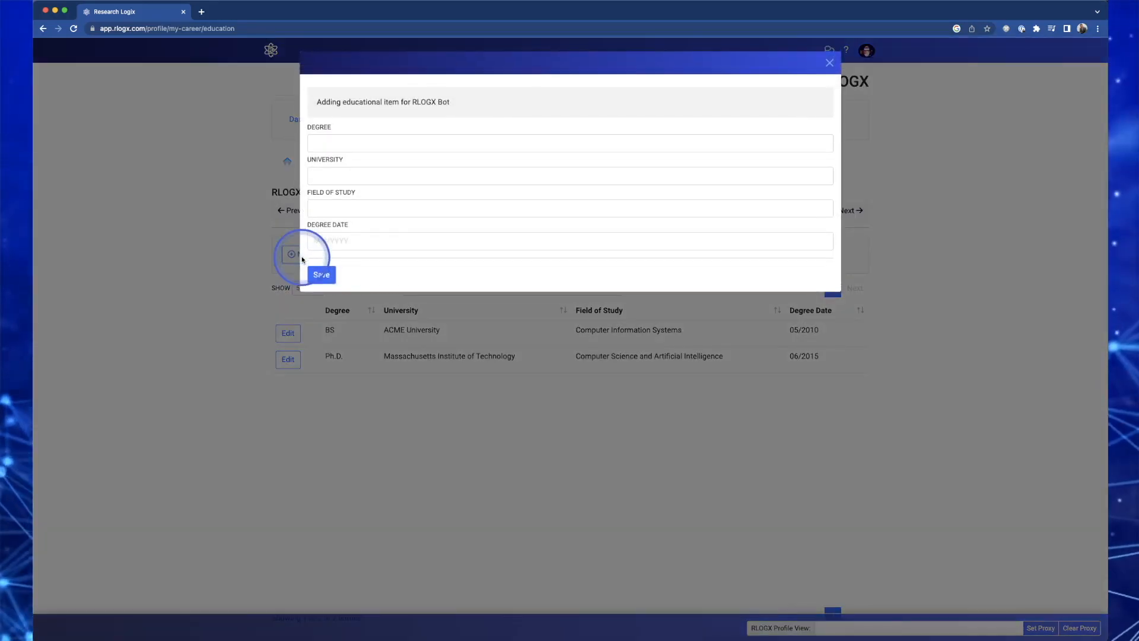
left_click(341, 144)
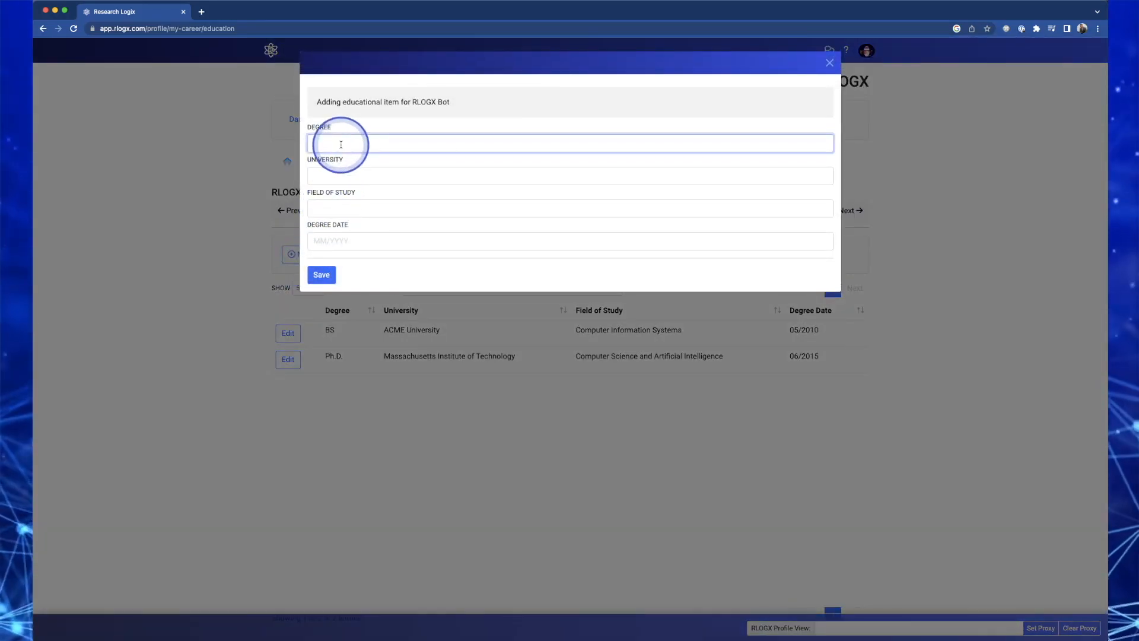
type("M")
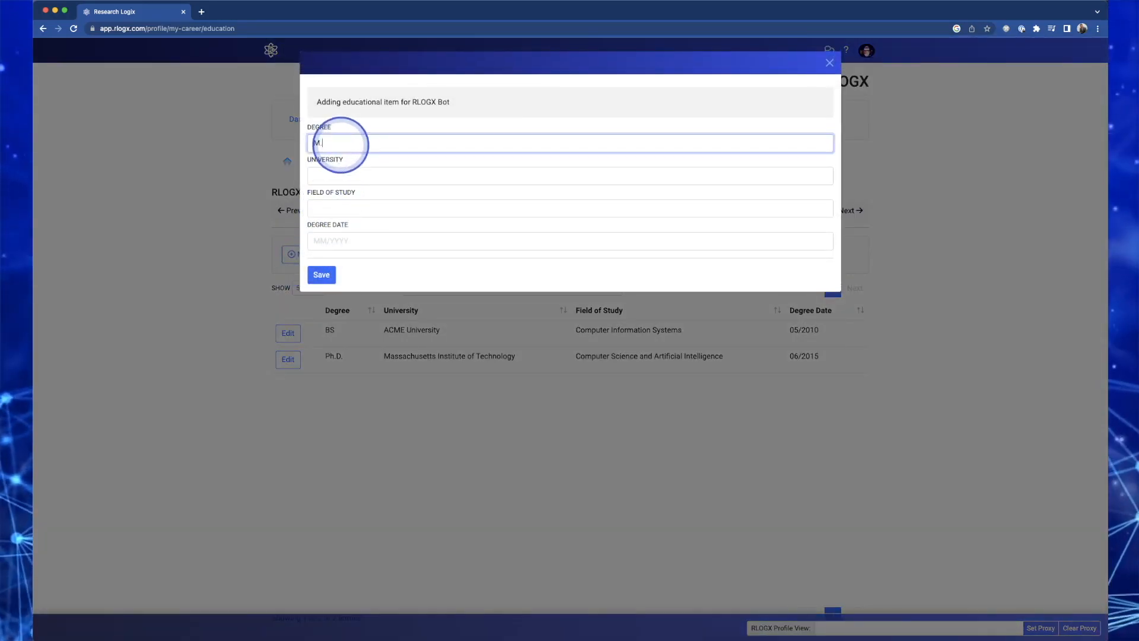
type(".D.")
left_click(335, 174)
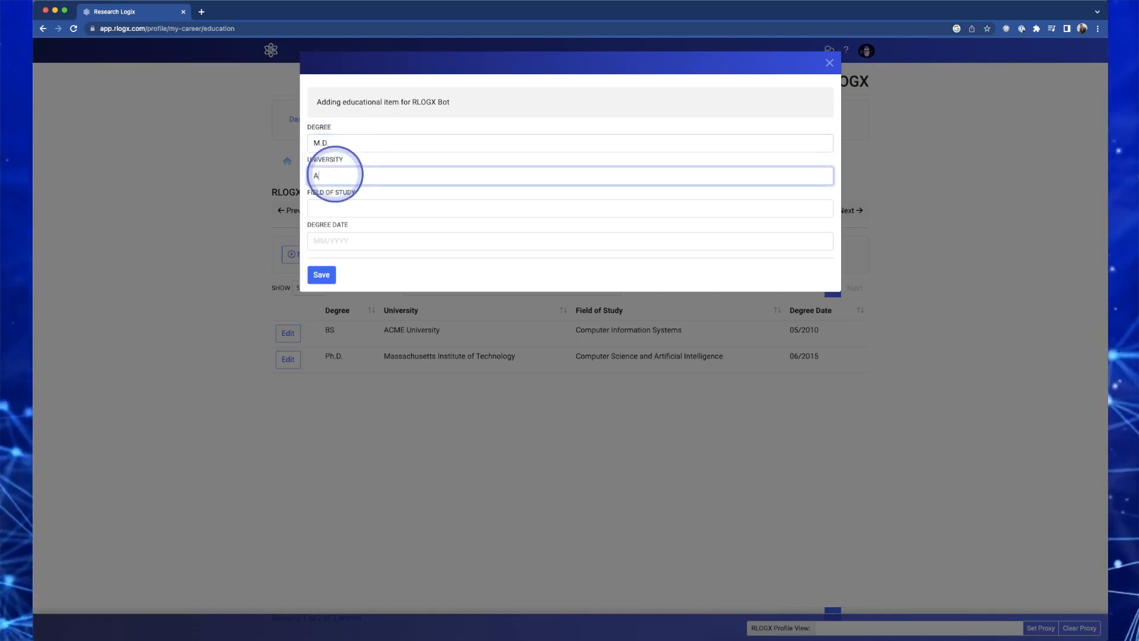
type("ACME University")
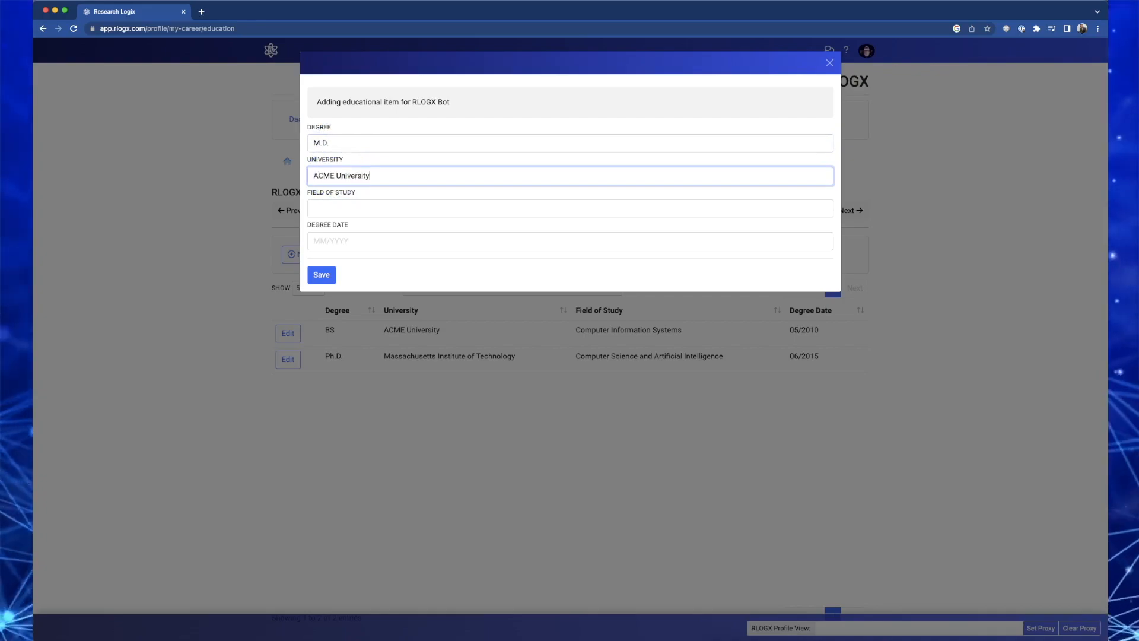
left_click(348, 208)
type("Biology")
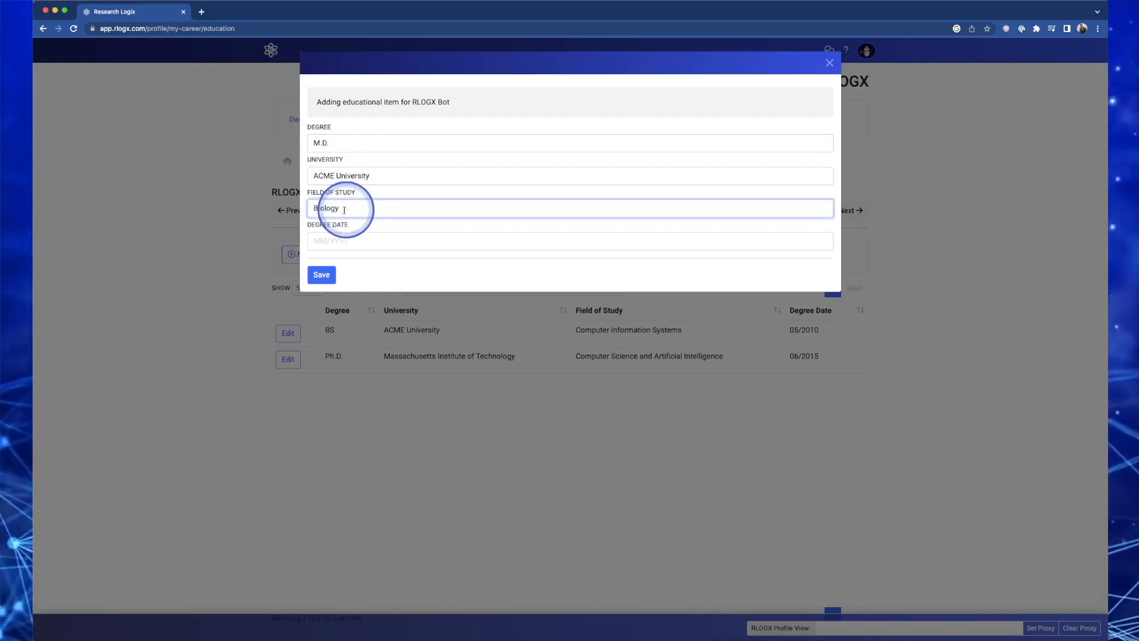
left_click(332, 241)
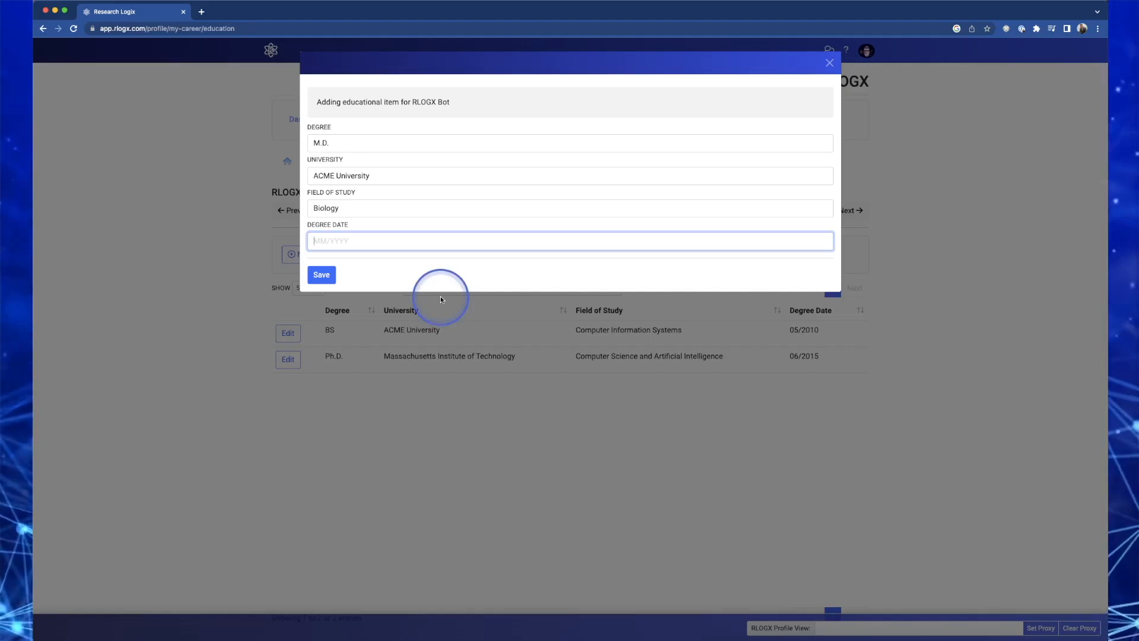
left_click(321, 275)
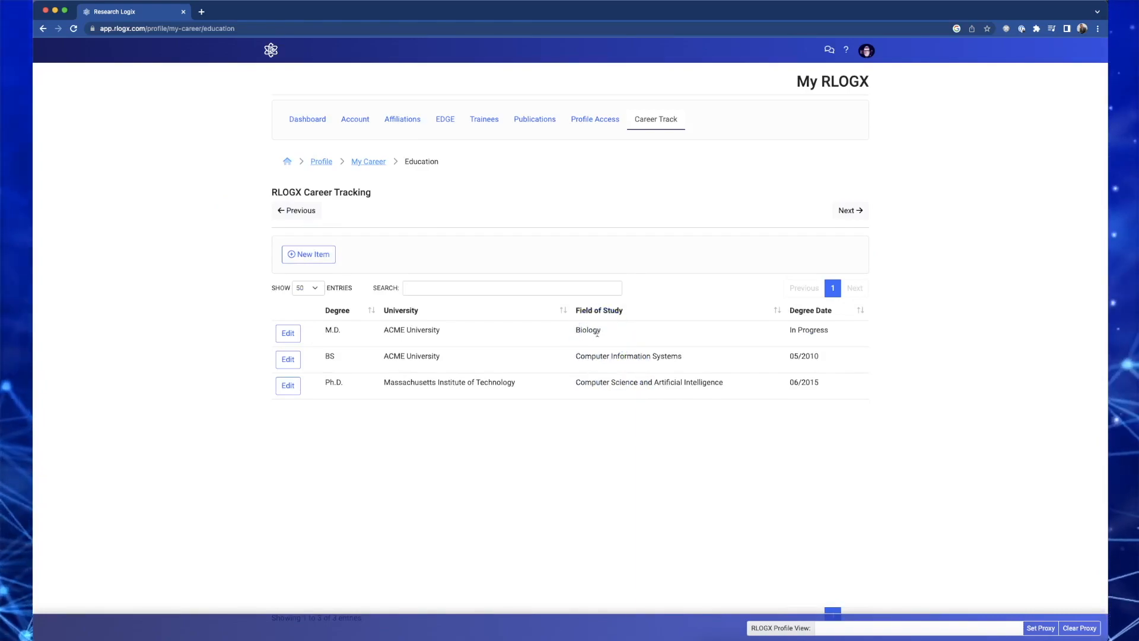
Open the M.D. education entry, change its field of study to Science, and delete the entry
left_click(286, 334)
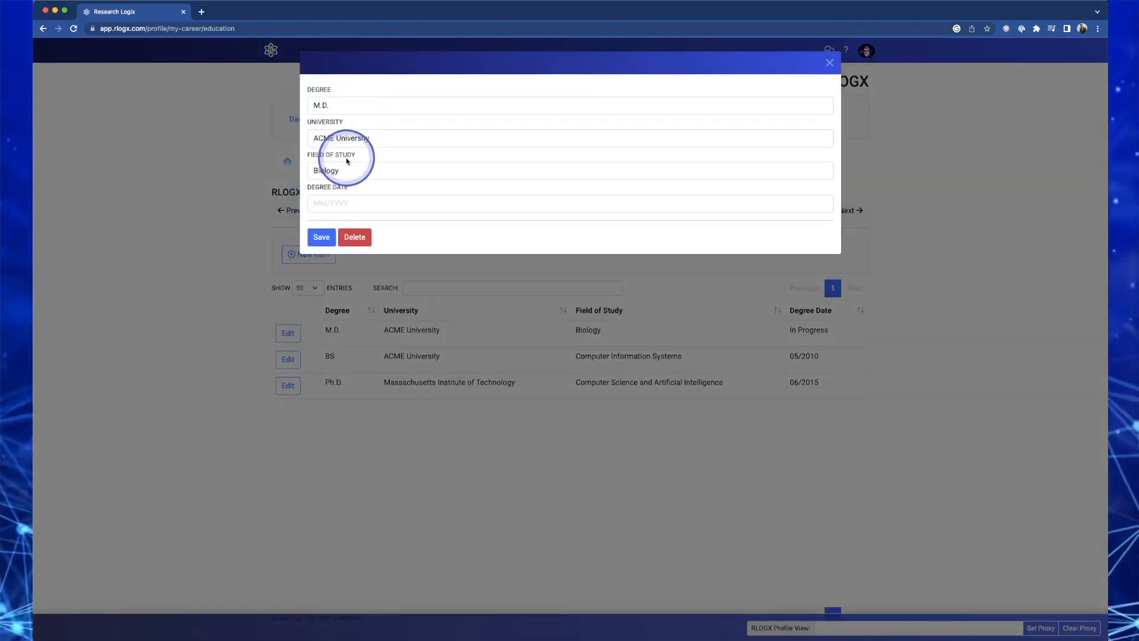
left_click_drag(341, 171, 285, 170)
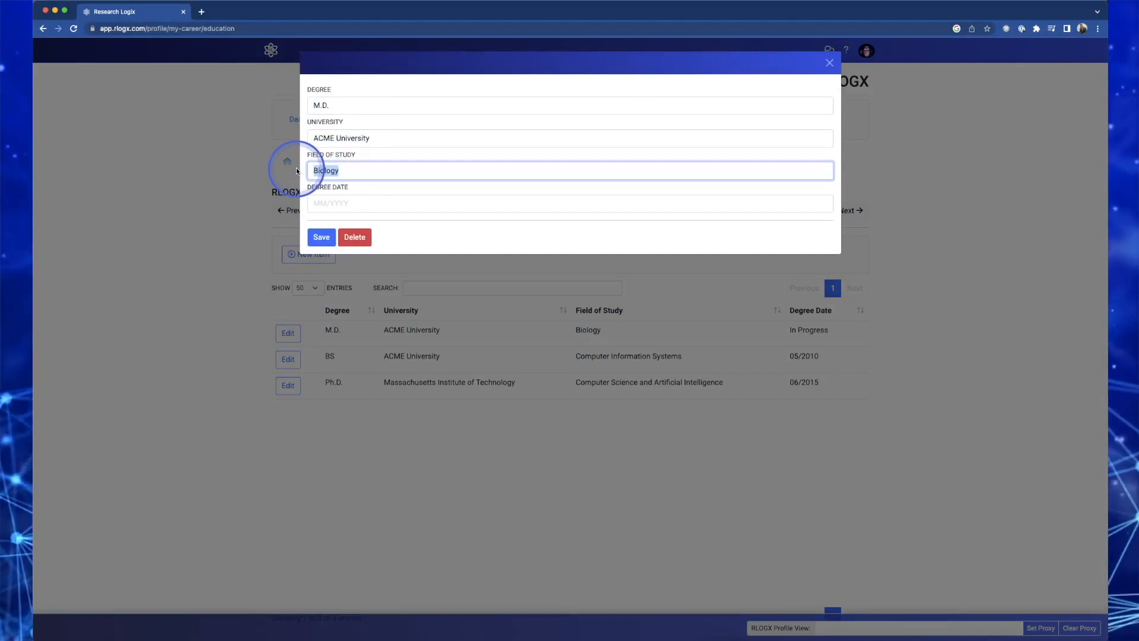
type("Science")
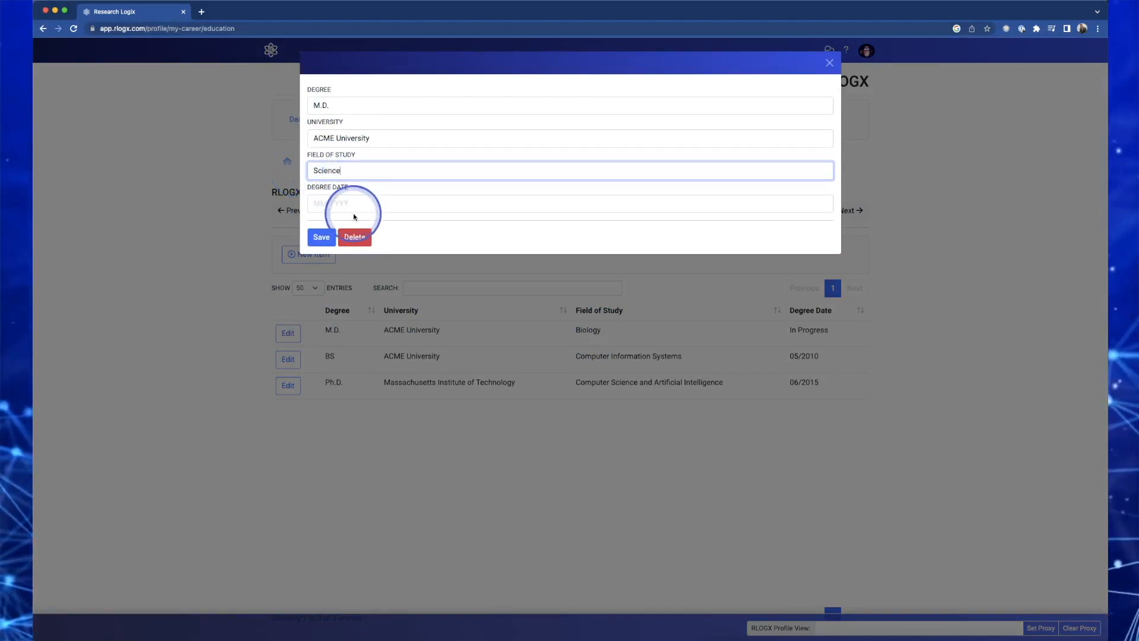
left_click(358, 237)
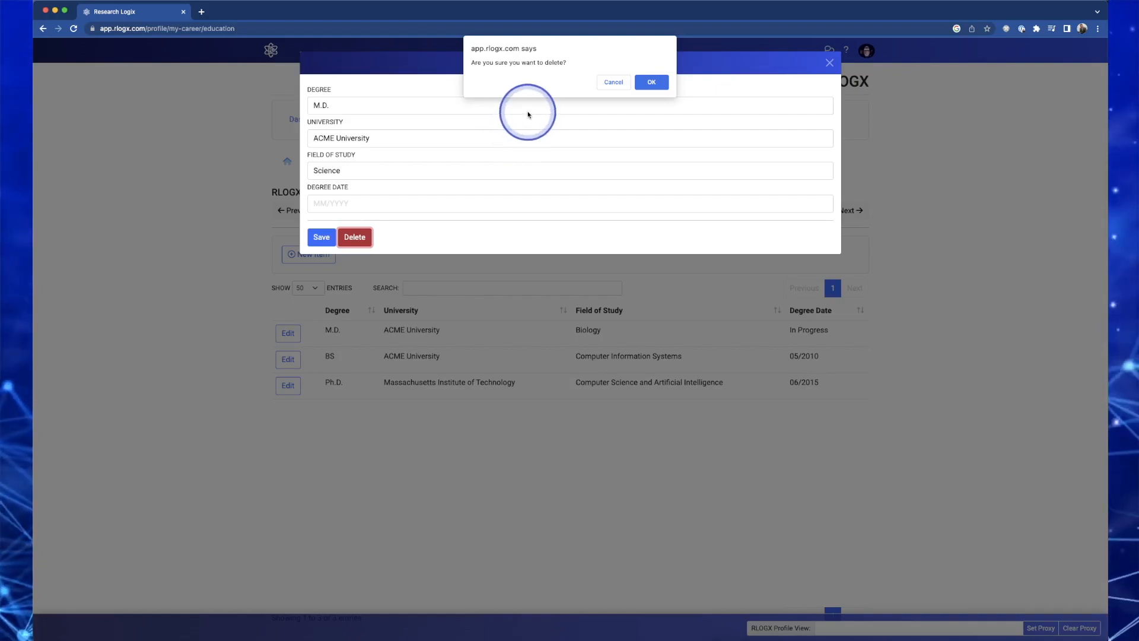
left_click(651, 83)
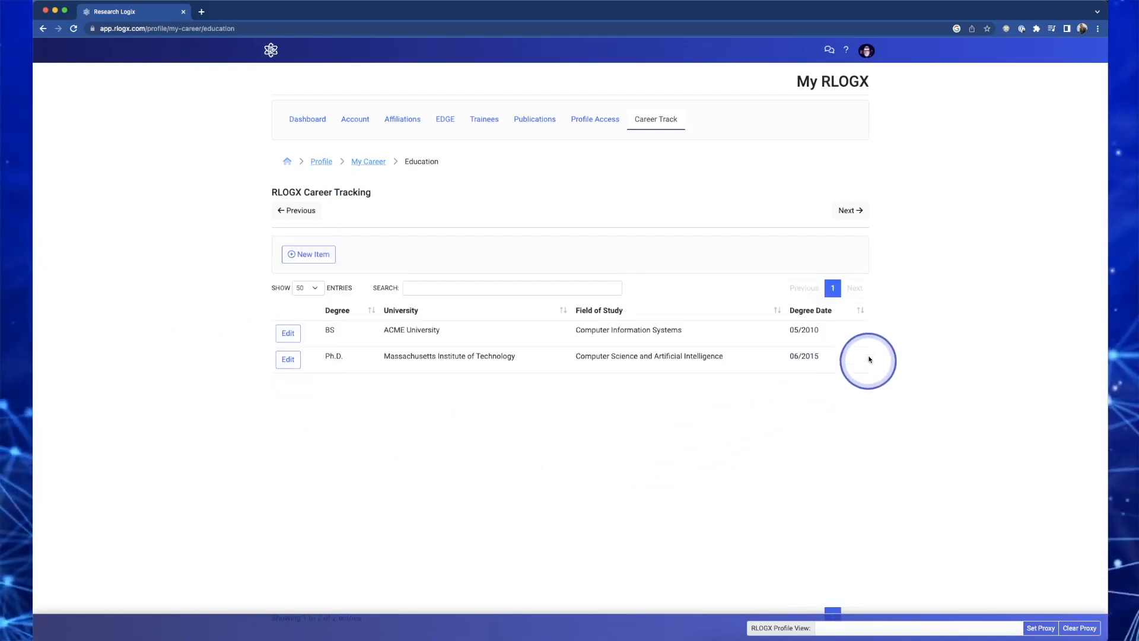
Continue to the Positions section and start a new Developer position at Adminformatics with begin date 2023, leaving the end date blank
left_click(850, 211)
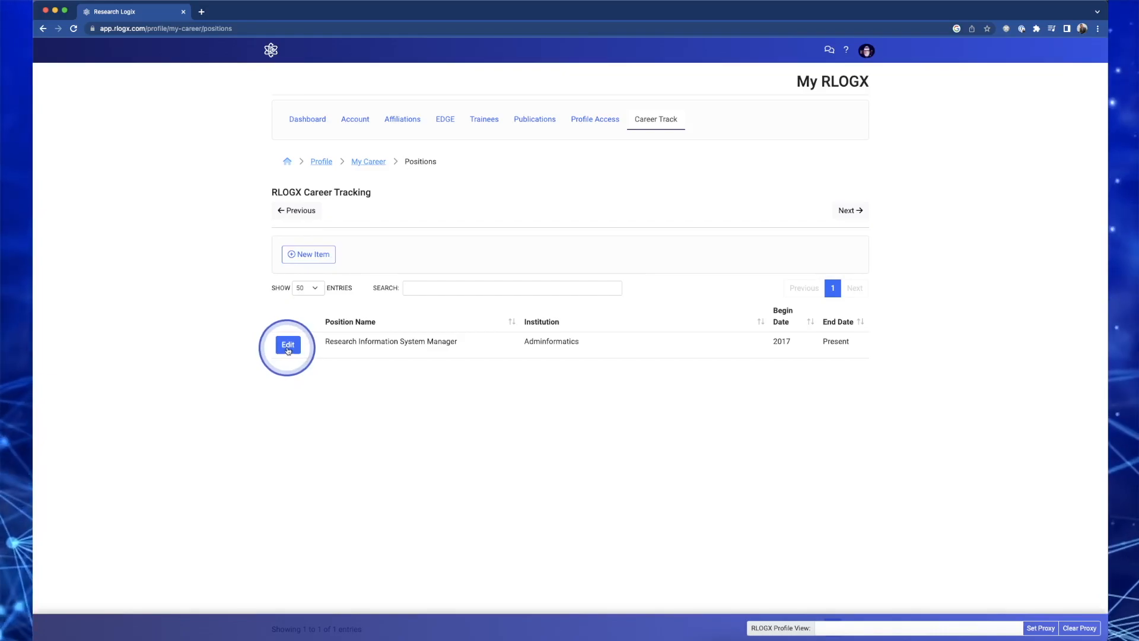
left_click(315, 254)
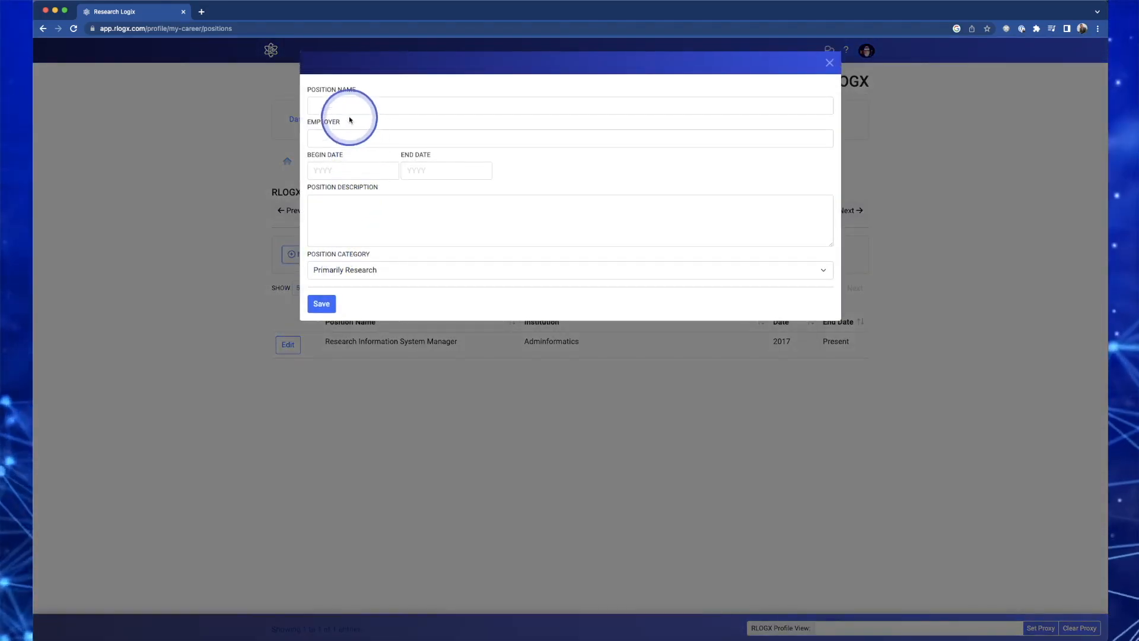
left_click(348, 104)
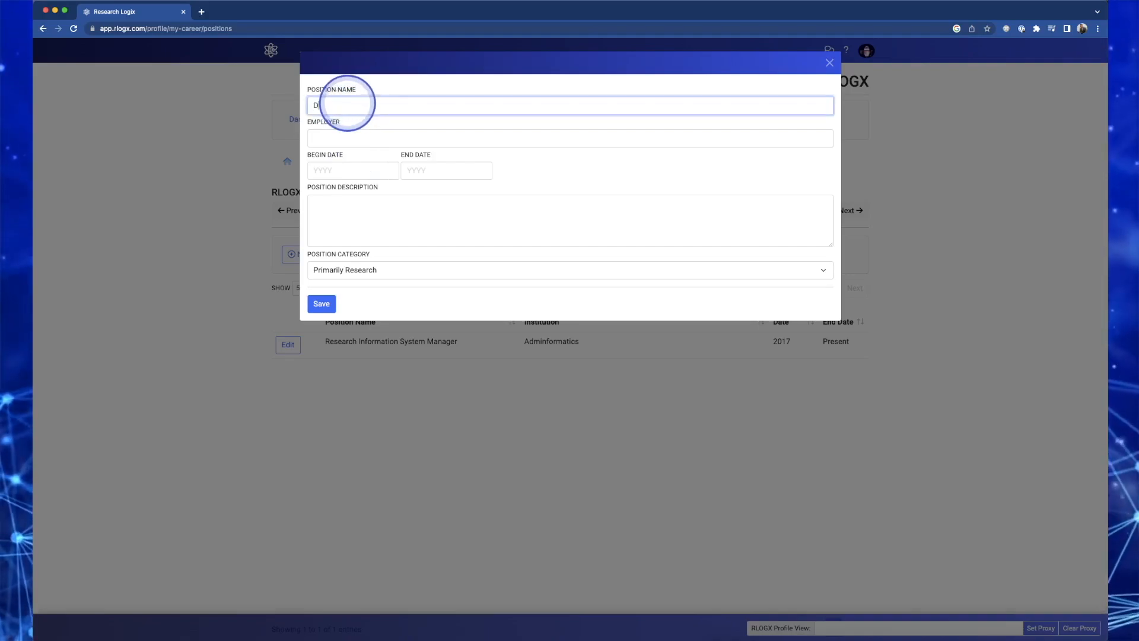
type("Developer")
key("Tab")
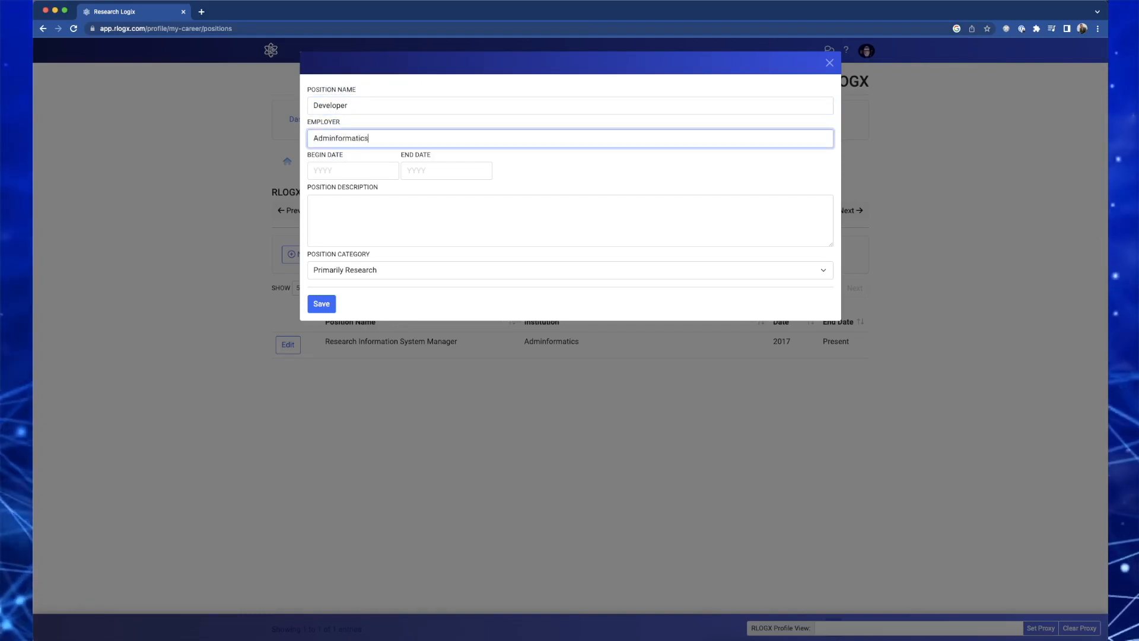
key("Tab")
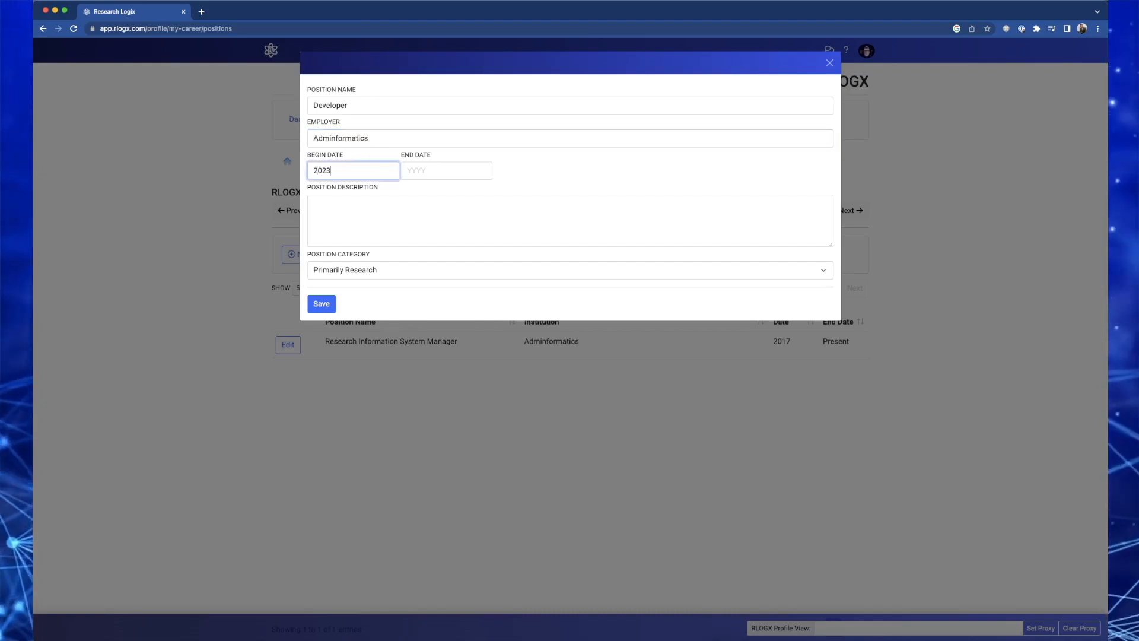
left_click(414, 170)
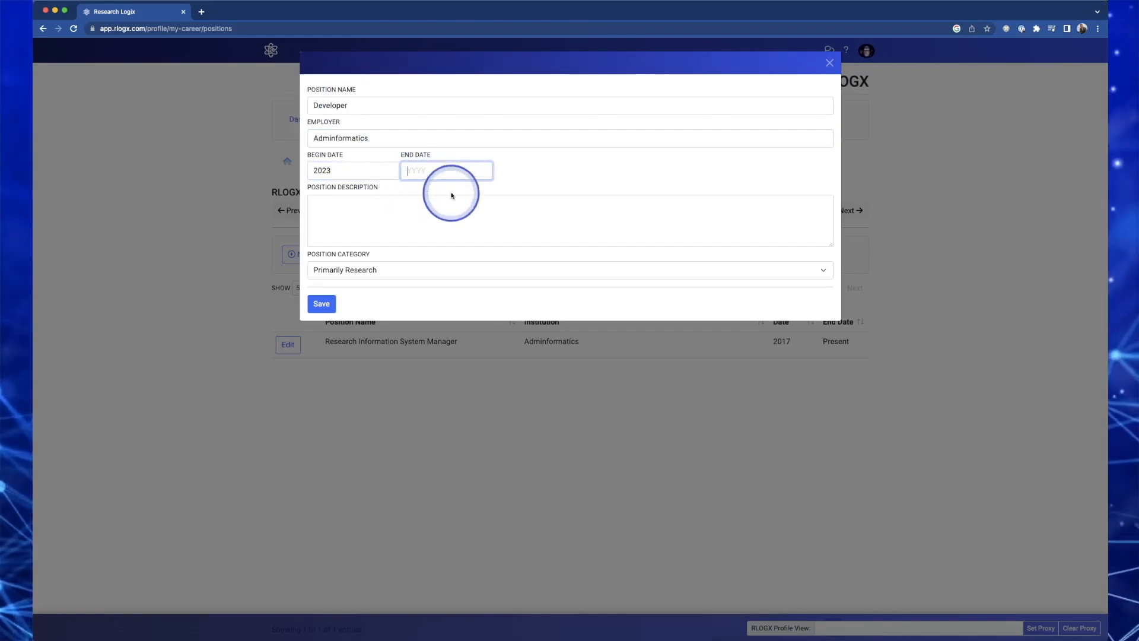
Enter the position description "I develop stuff", choose Primarily Research as the position category, and save the position
left_click(332, 212)
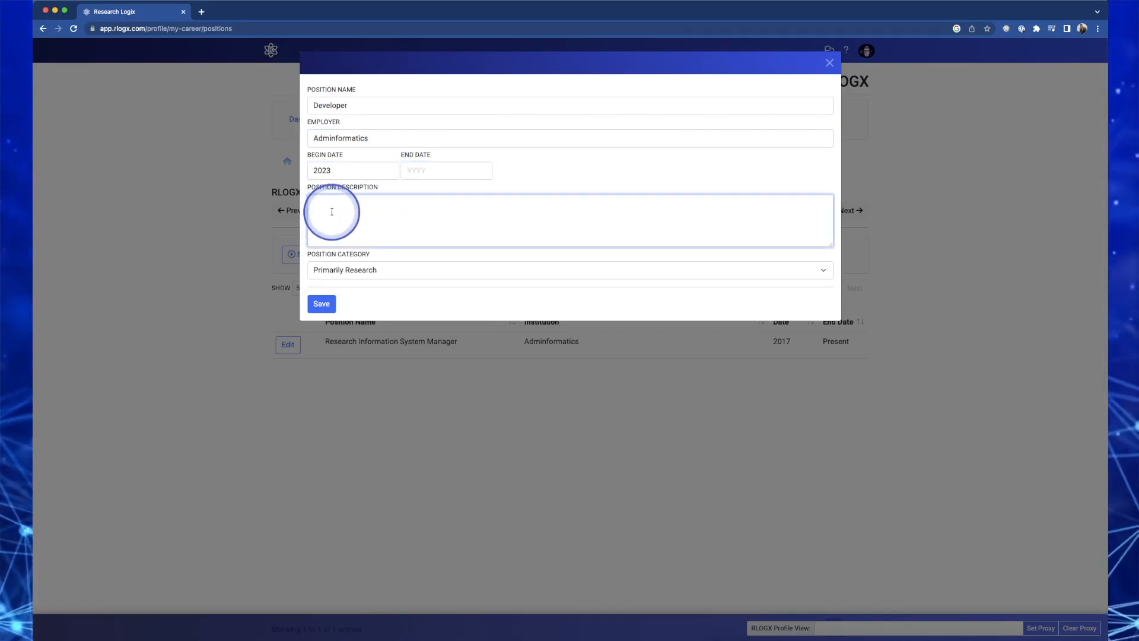
type("I develope")
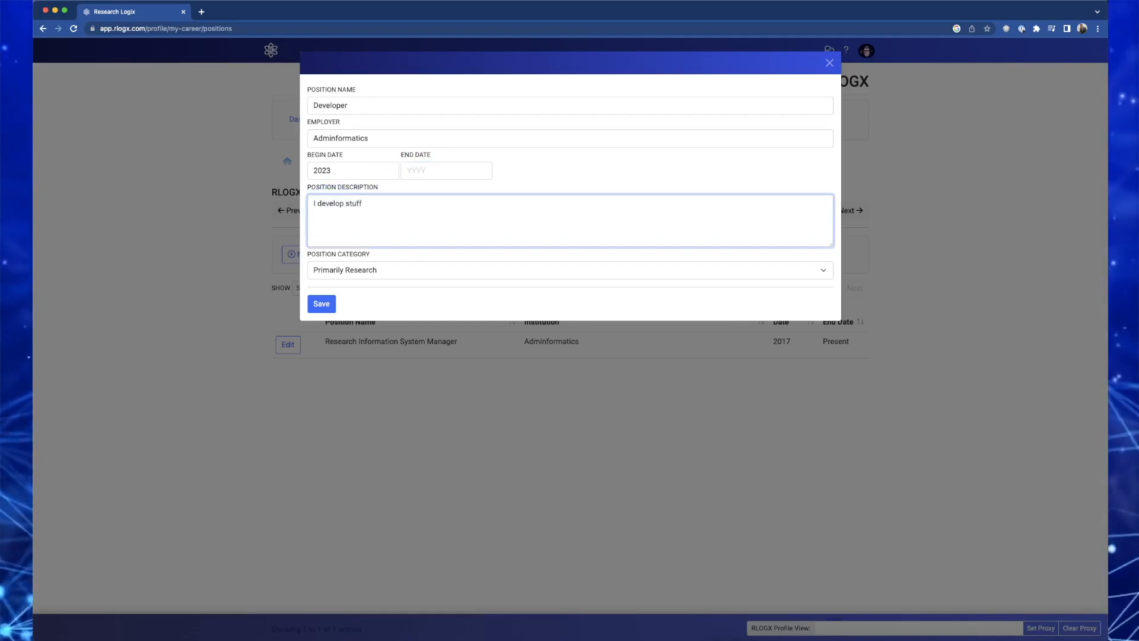
left_click(382, 272)
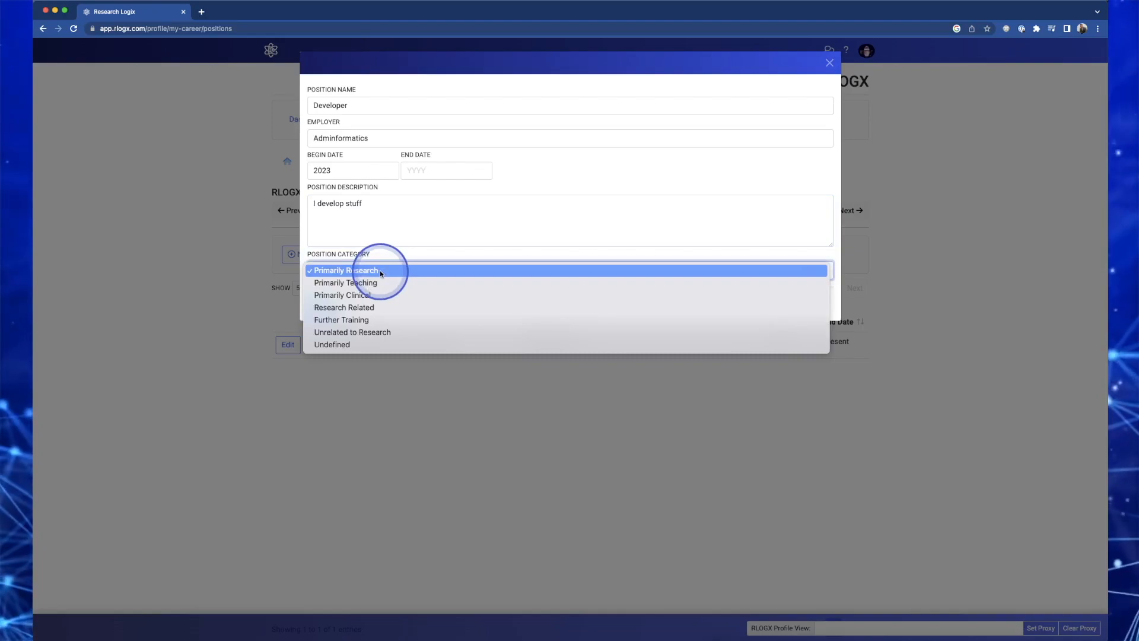
left_click(330, 273)
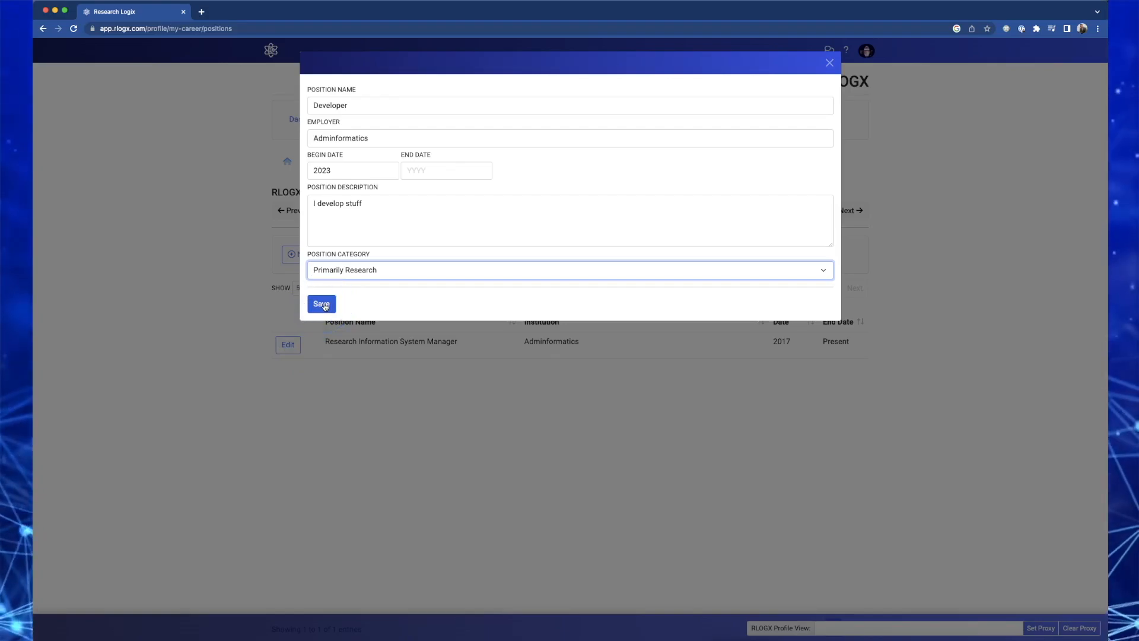
left_click(325, 306)
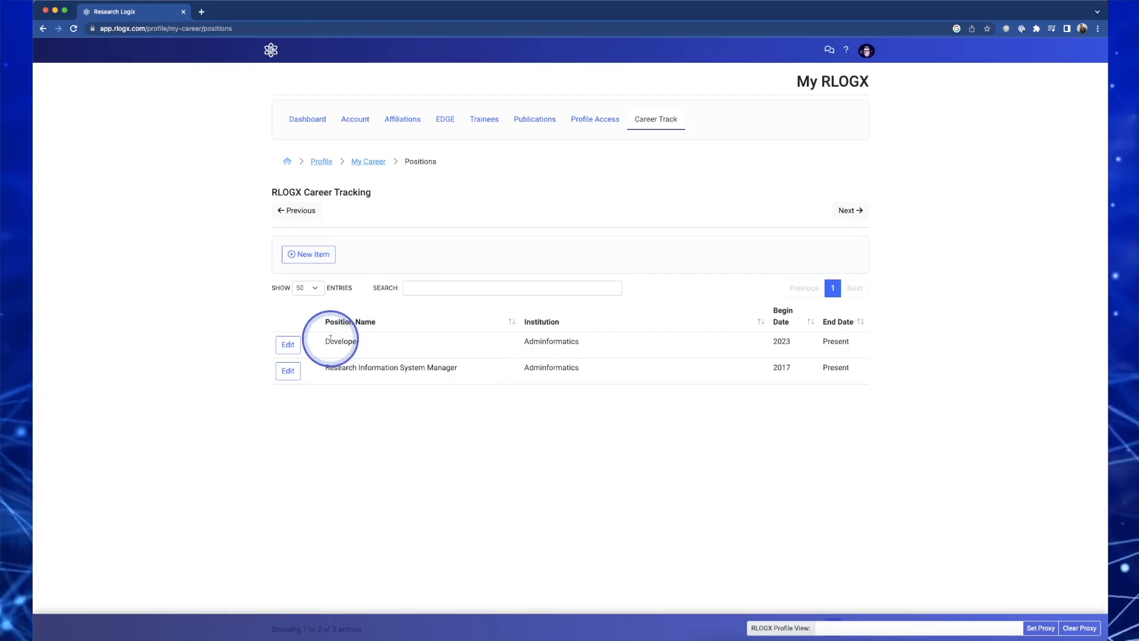
Set the Developer position's begin date to 2022 and save the change
left_click(288, 347)
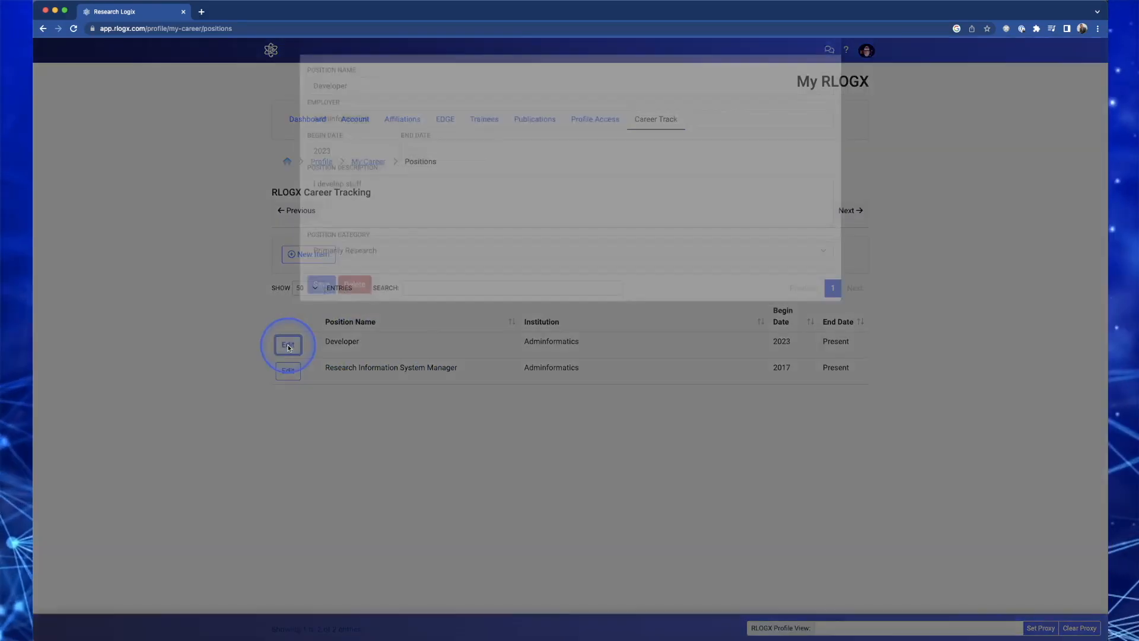
left_click(336, 170)
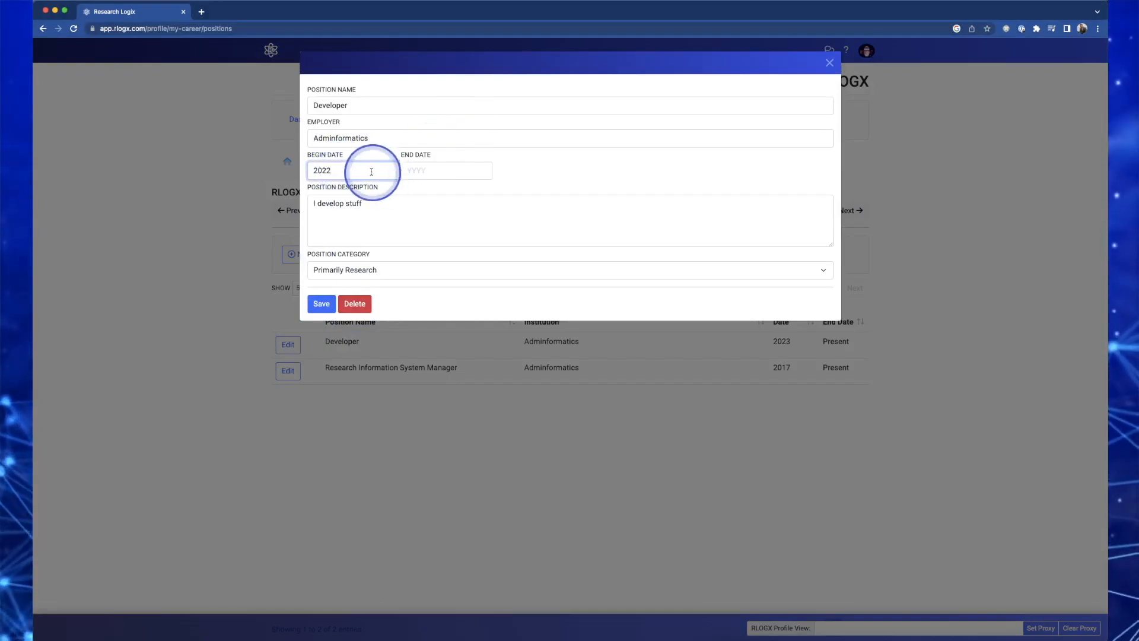
left_click(322, 305)
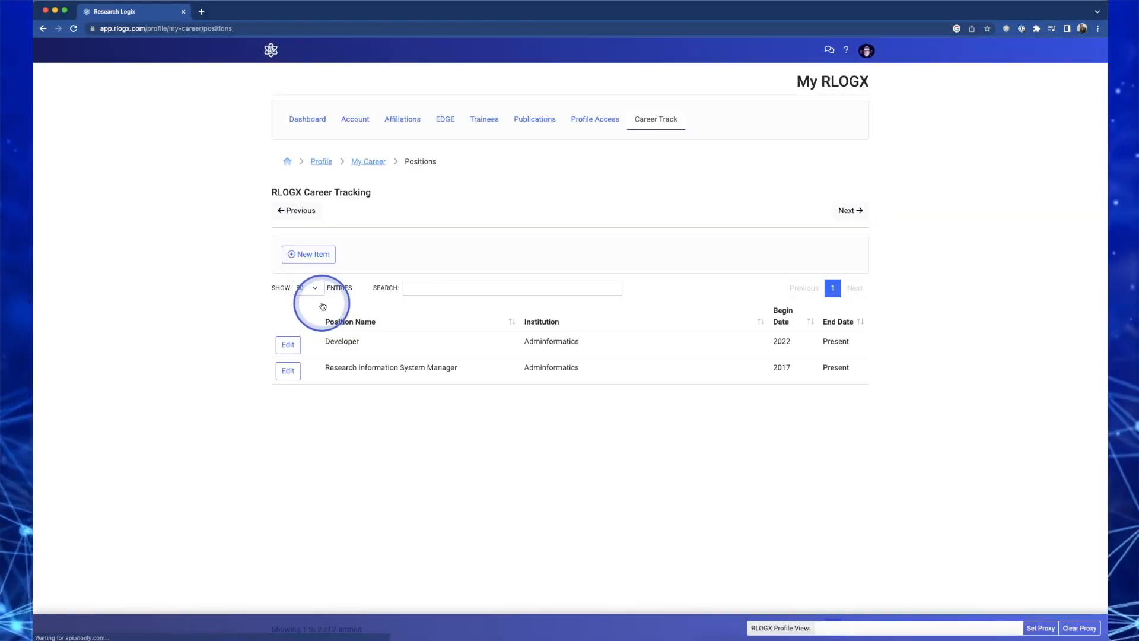
Continue to the Publications section and examine the PMID of the imported "Reply by Authors" publication
left_click(846, 214)
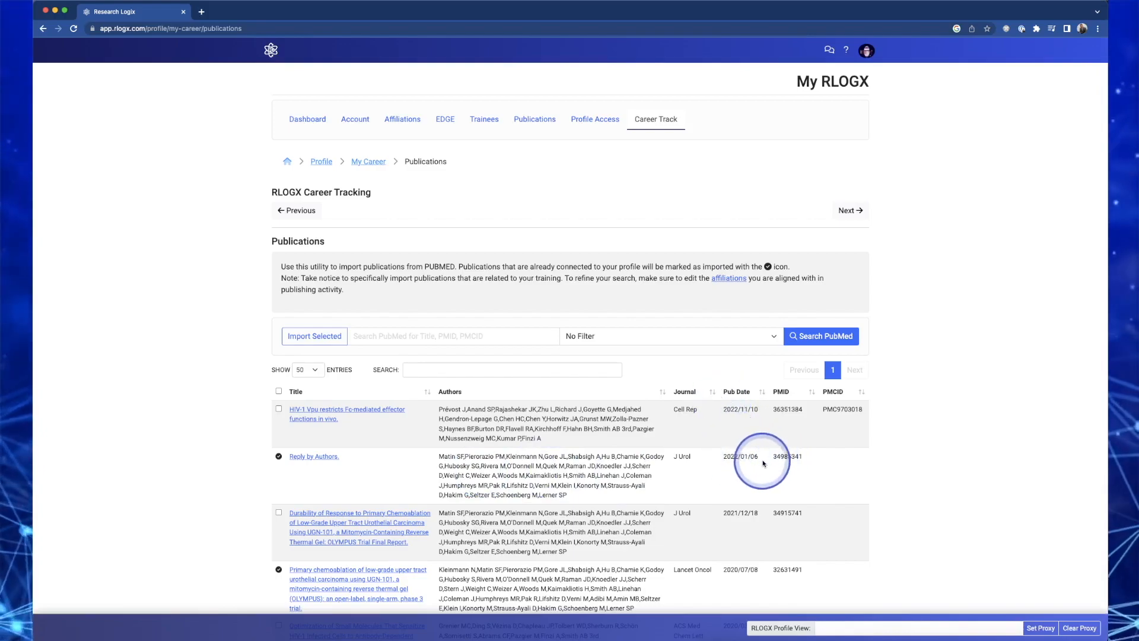
left_click_drag(772, 457, 801, 457)
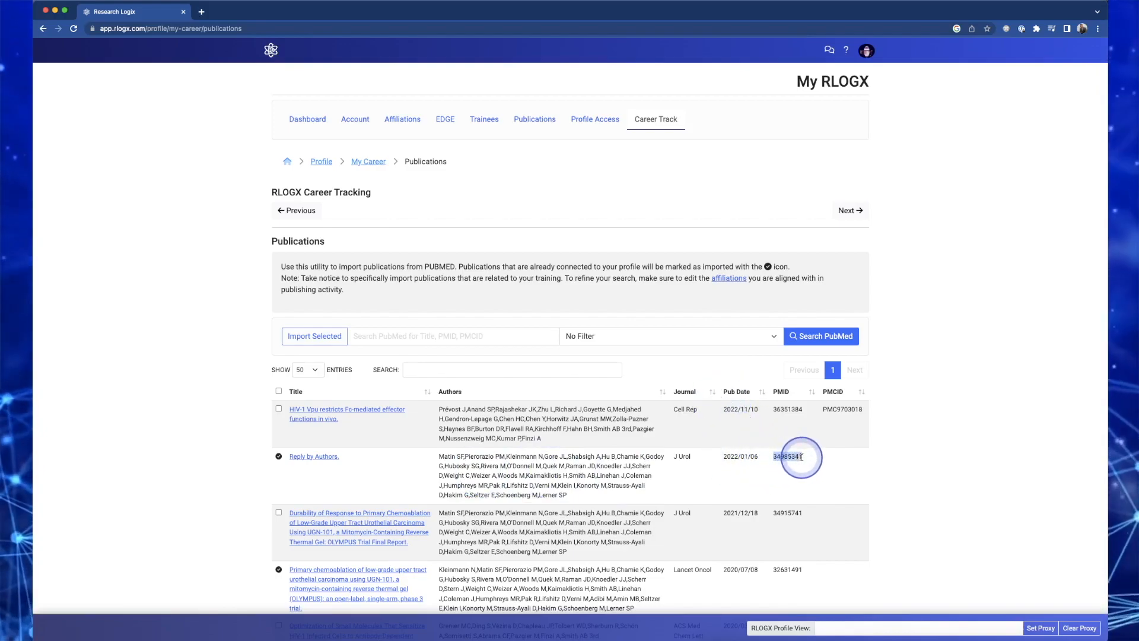
left_click(742, 424)
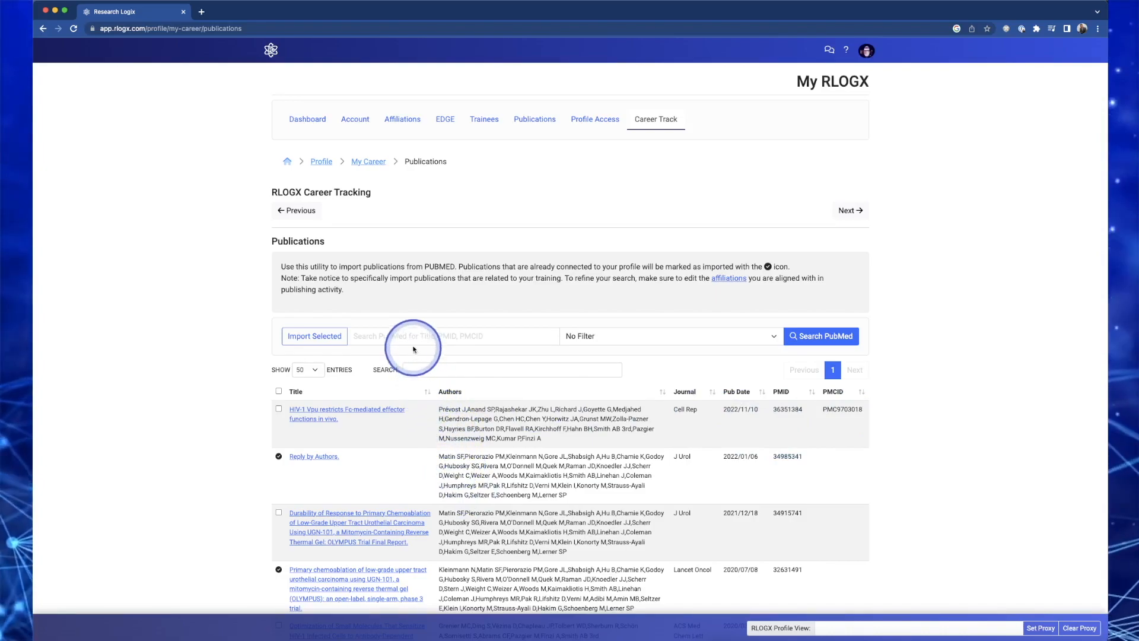
Select the publications on HIV-1 Vpu, Durability of Response to Primary Chemoablation, and Optimization of Small Molecules, and import them
scroll(477, 445, "down", 3)
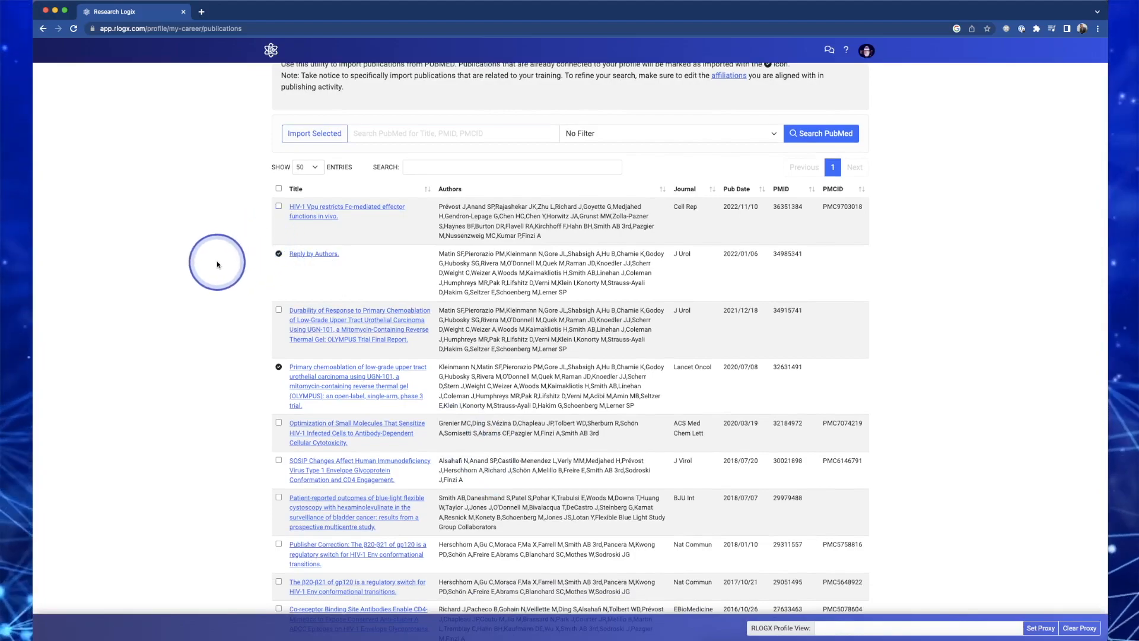
left_click(279, 206)
left_click(278, 310)
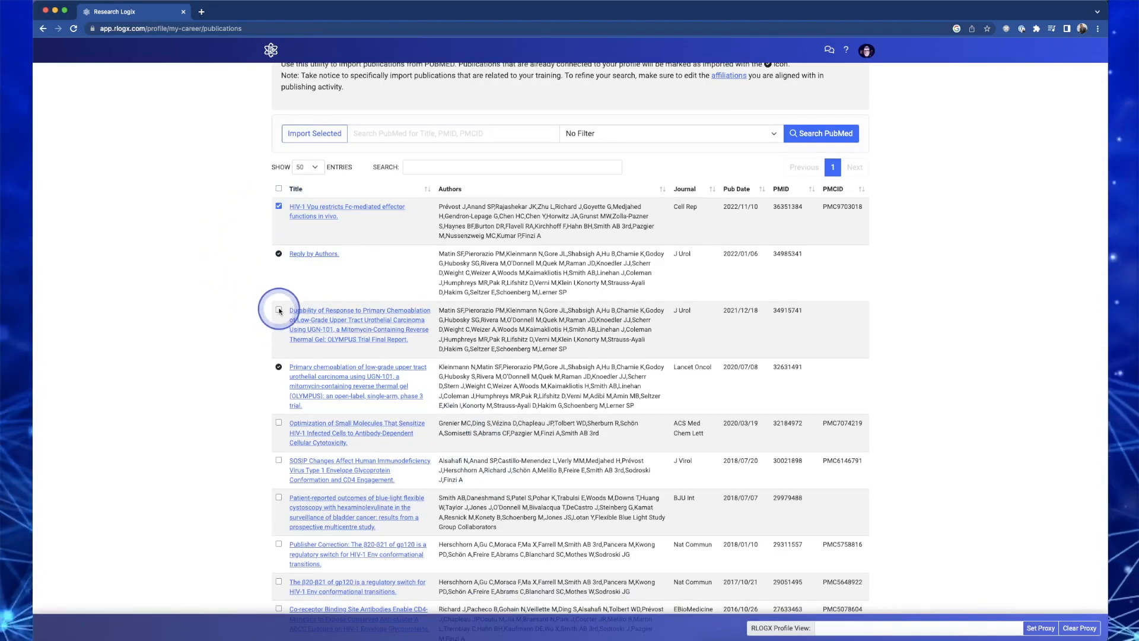
left_click(278, 423)
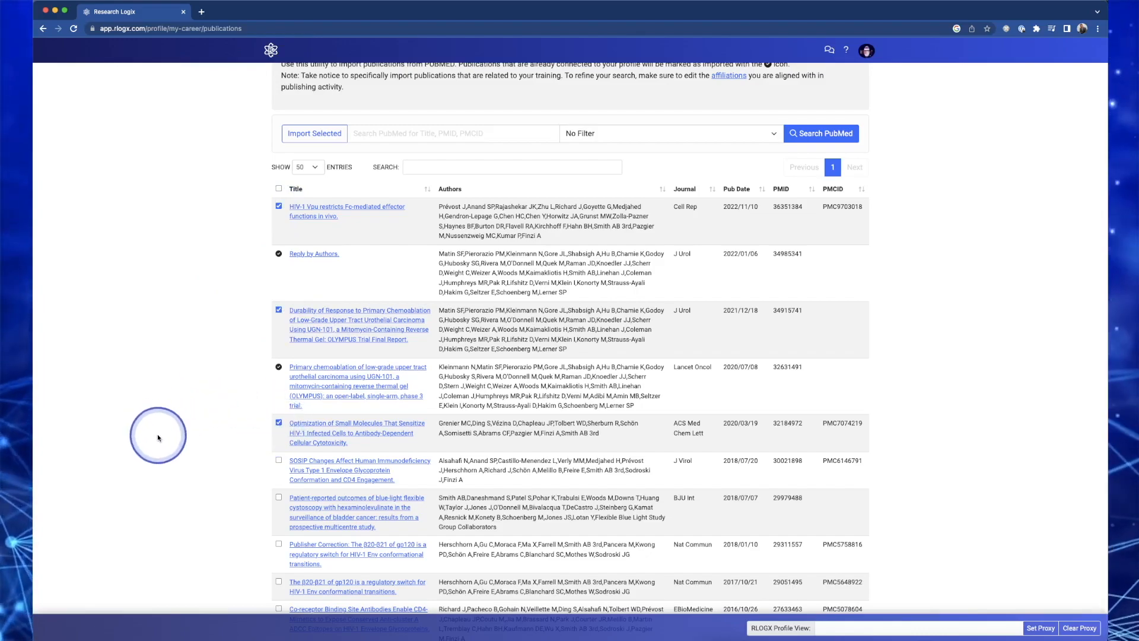
left_click(320, 137)
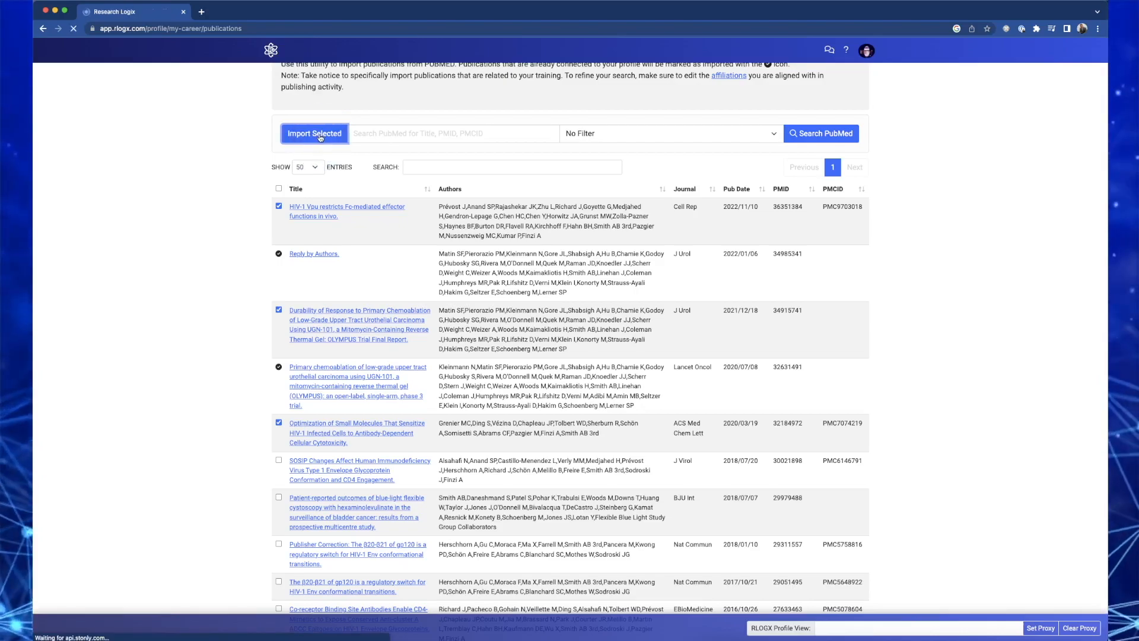
Search PubMed for the publication with PMID 34985341, using the PubMed UID filter
left_click(205, 344)
scroll(169, 483, "down", 3)
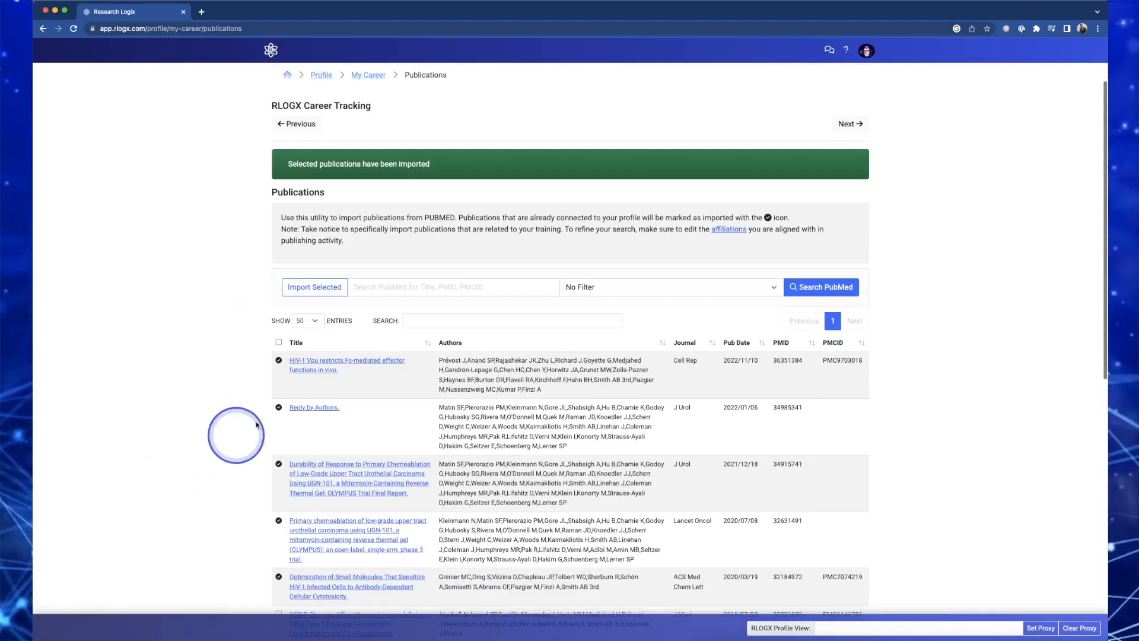
left_click(373, 286)
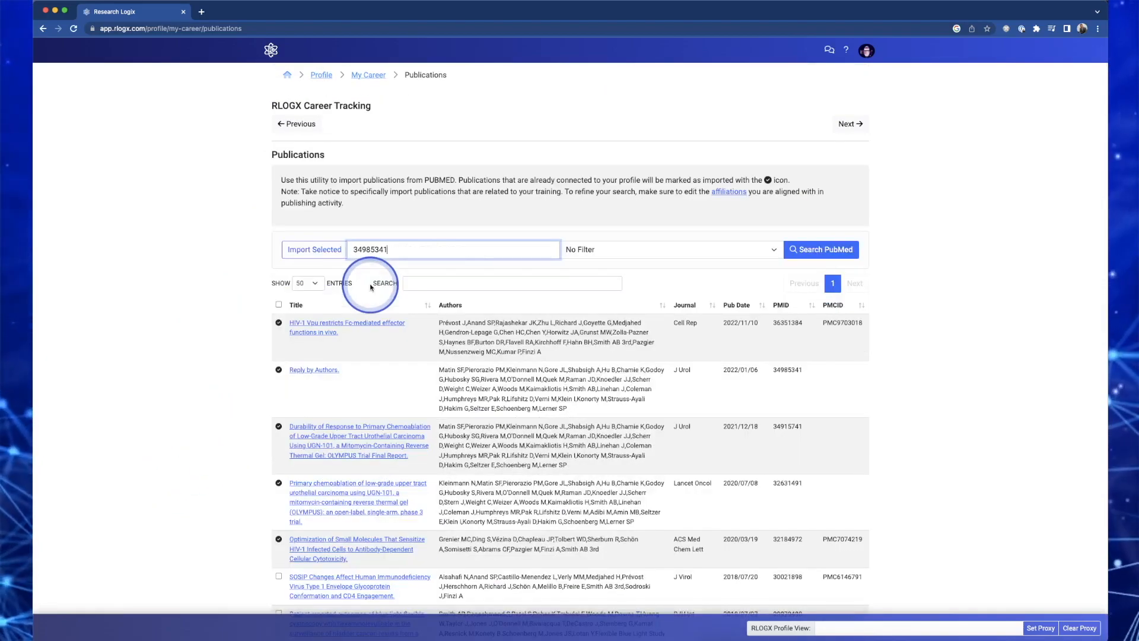
left_click(596, 253)
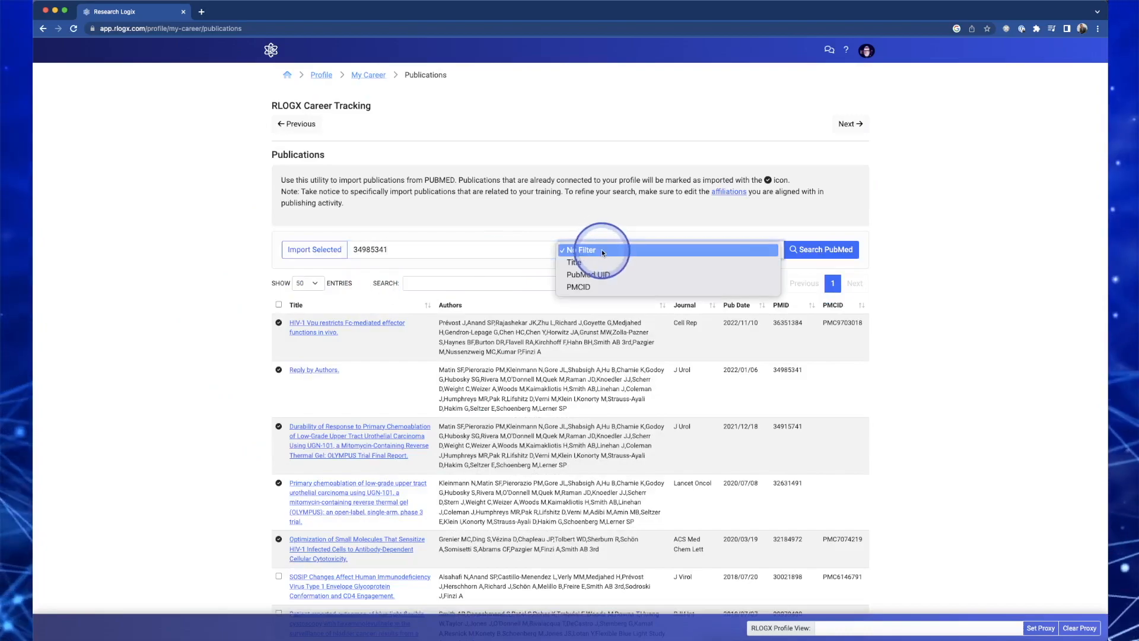
left_click(579, 278)
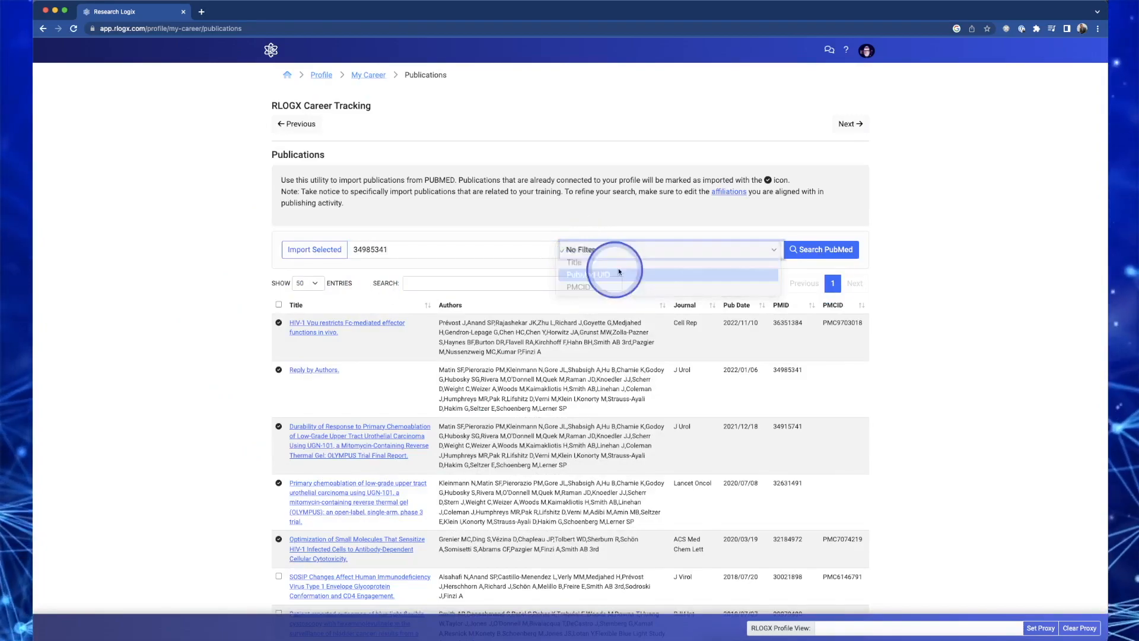
left_click(808, 251)
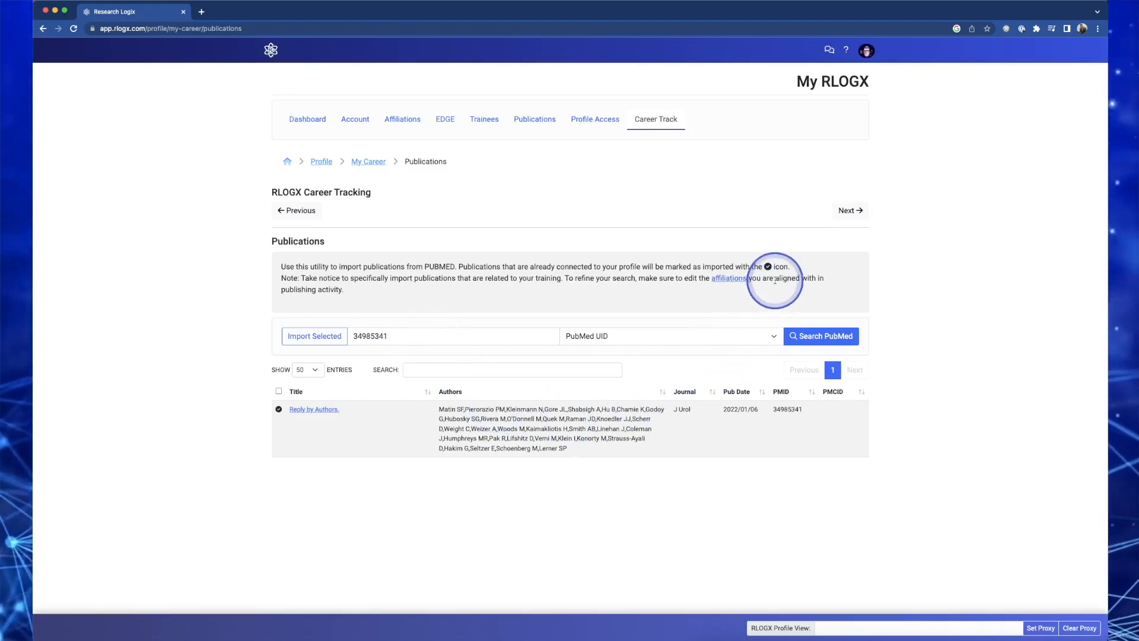
Continue to the Funding section and examine the existing NIH grant entry and its description
left_click(849, 210)
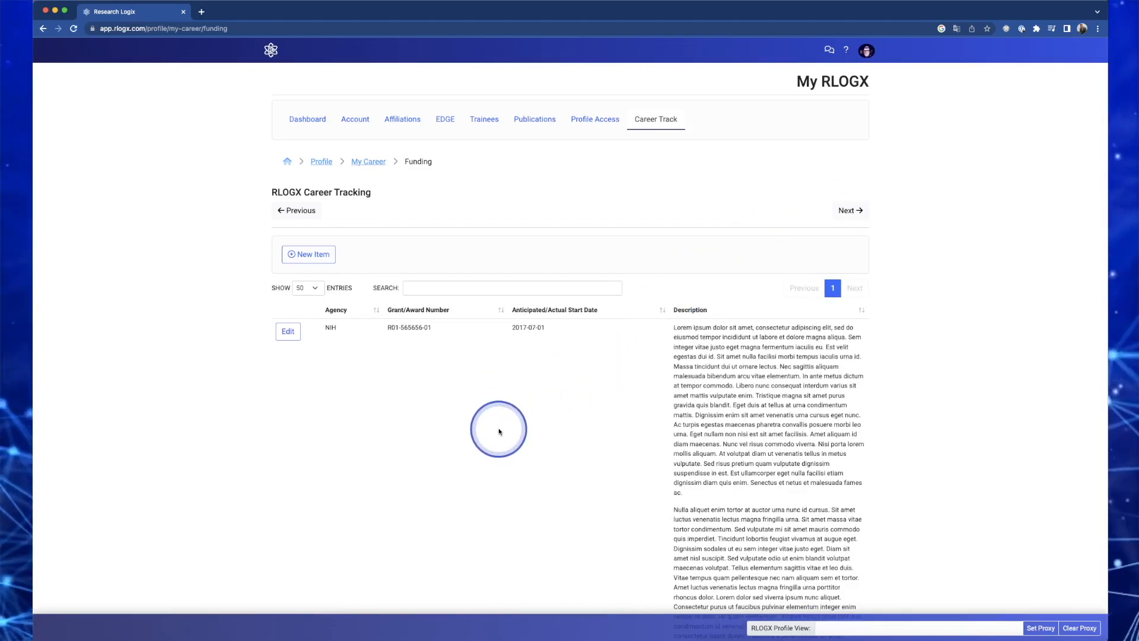
scroll(498, 431, "down", 2)
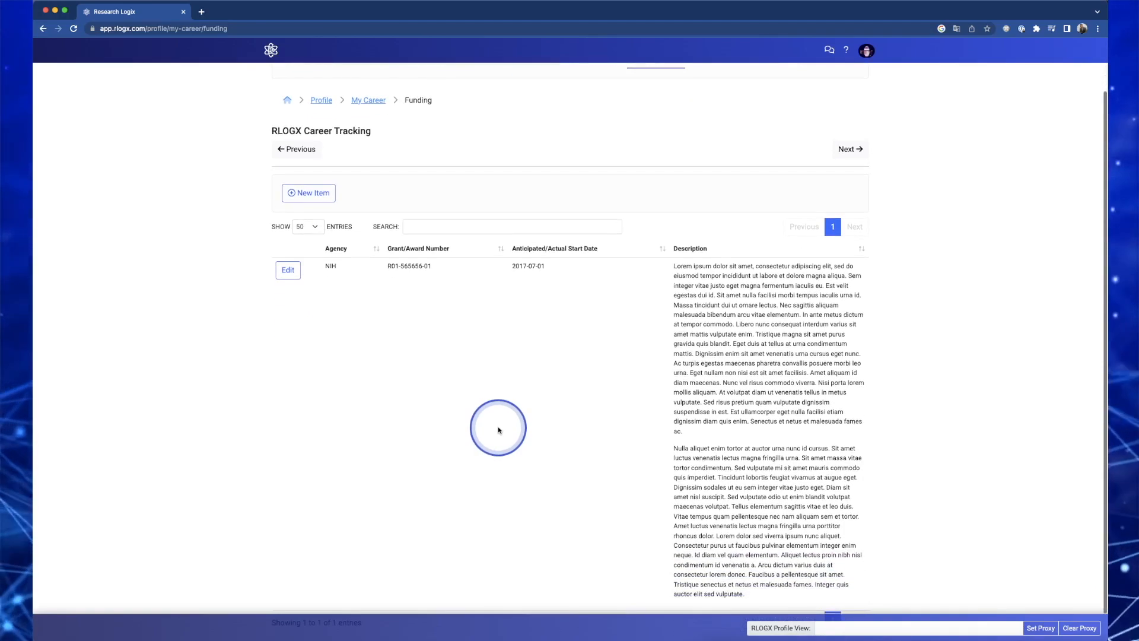
scroll(498, 431, "down", 1)
scroll(498, 430, "up", 3)
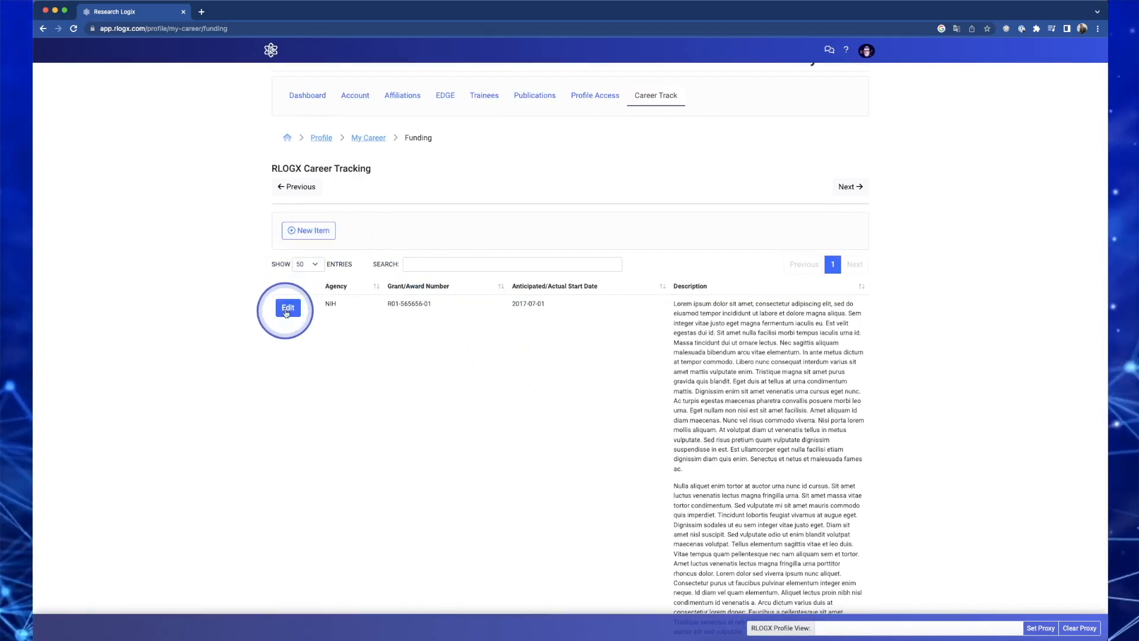
Open a blank funding item, look over its project title, date, sponsor and summary fields, and close it without saving
left_click(308, 231)
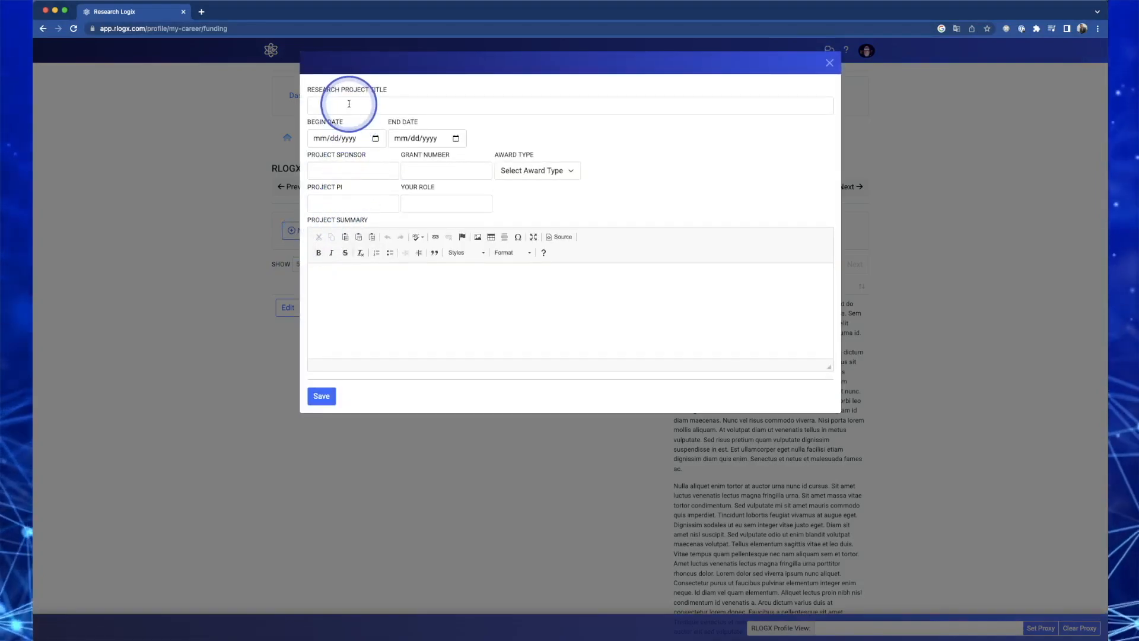
left_click(349, 103)
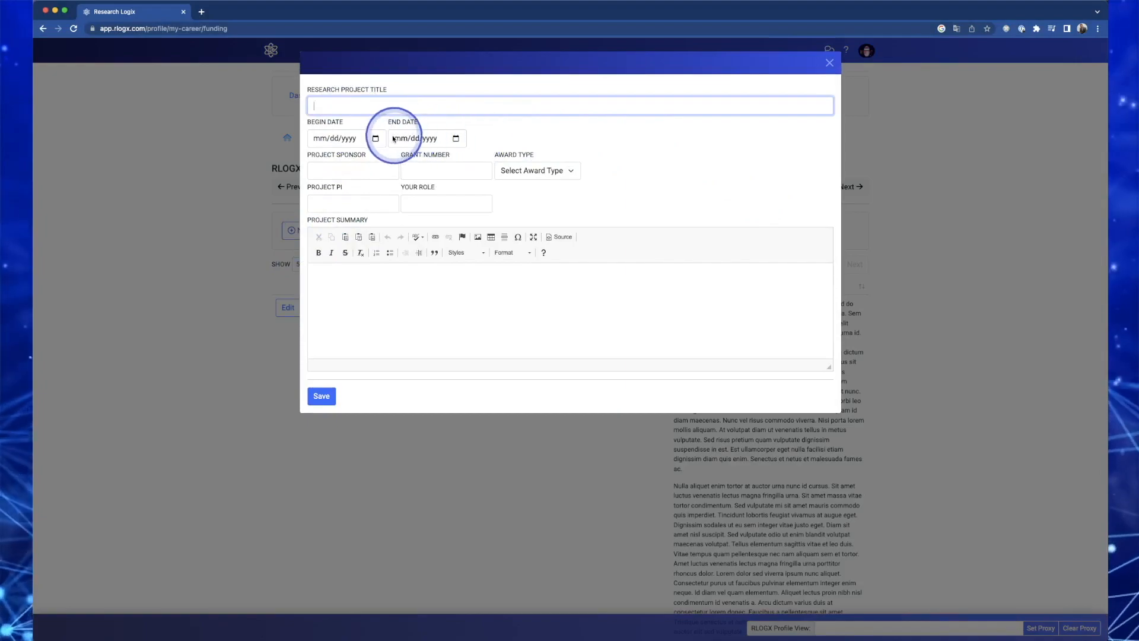
left_click(376, 167)
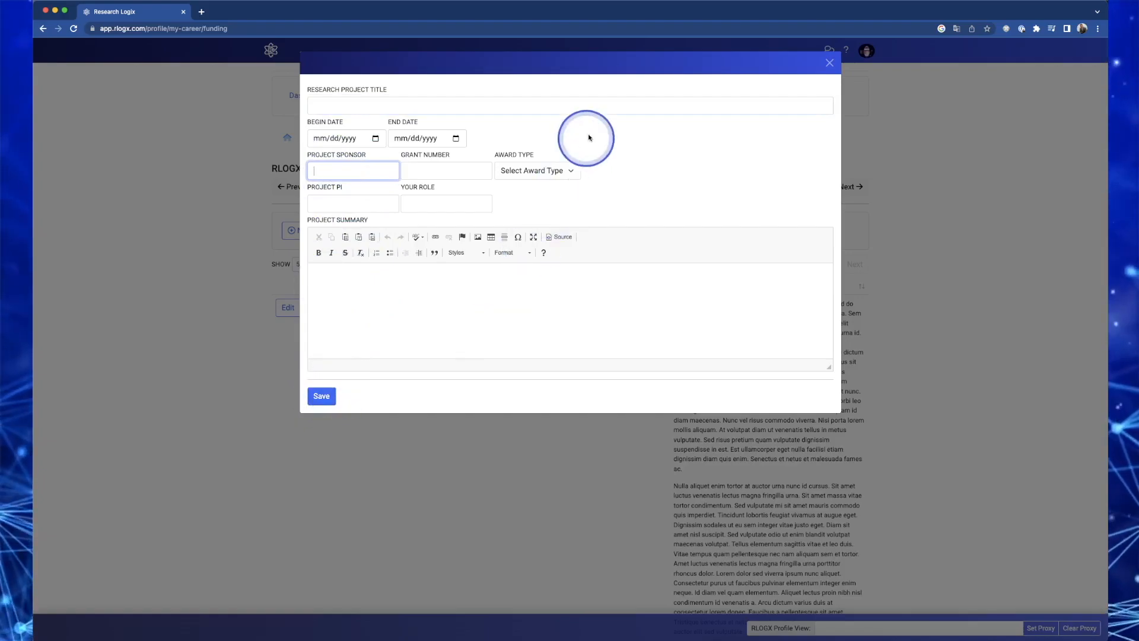
left_click(830, 63)
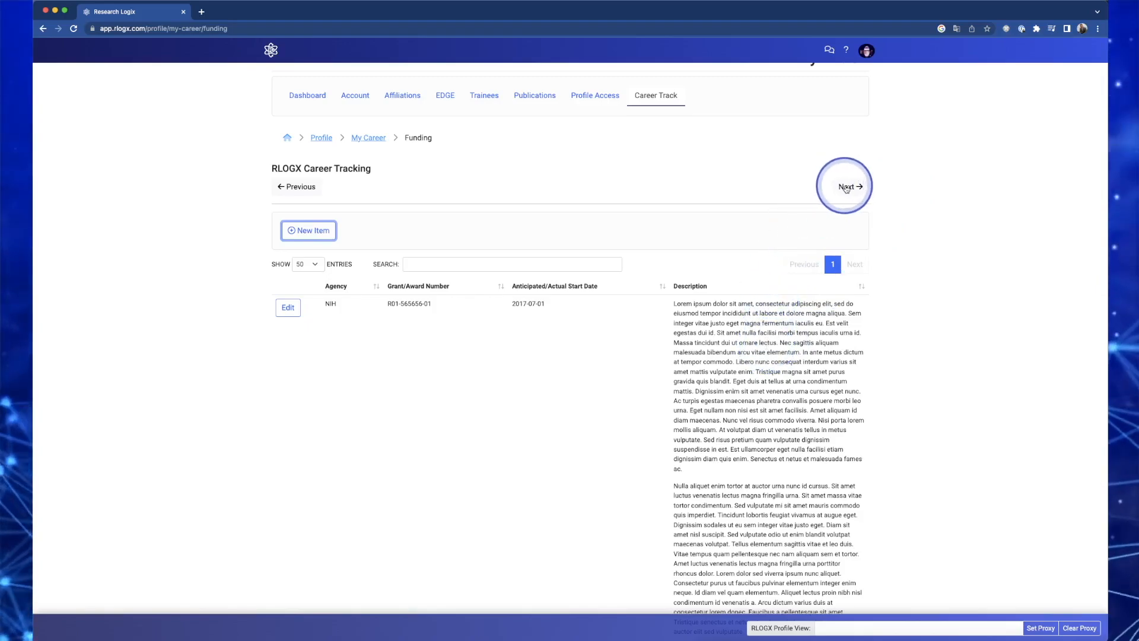
Visit the profile dashboard, return to the Career Track home and review the available career sections
left_click(302, 102)
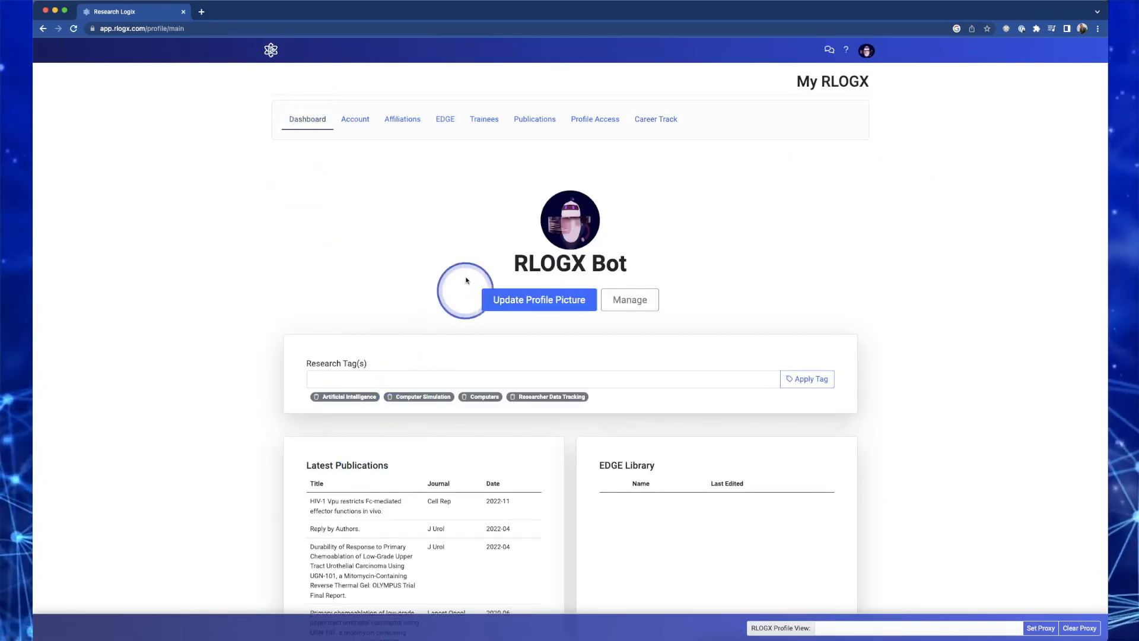
left_click(655, 119)
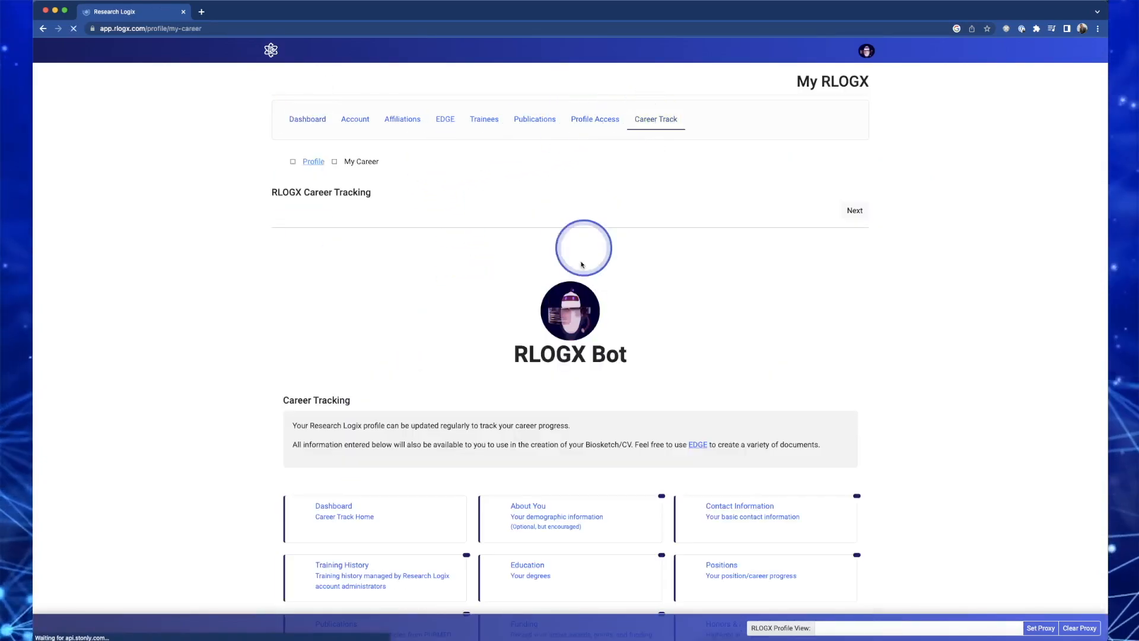
scroll(480, 513, "down", 5)
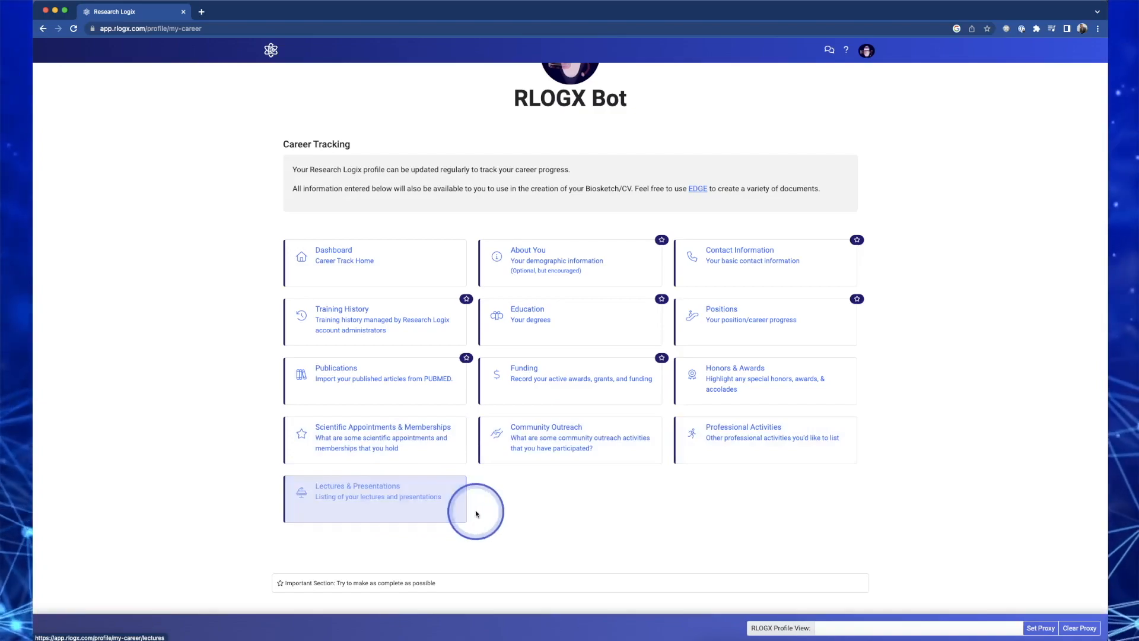
scroll(577, 495, "up", 1)
scroll(577, 495, "up", 5)
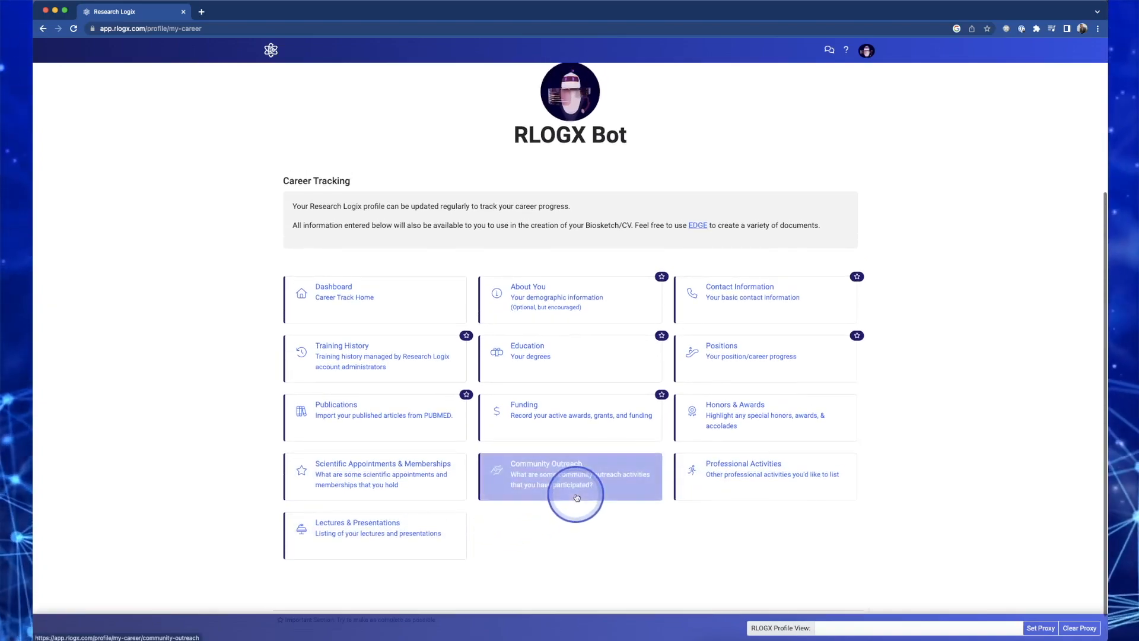
scroll(573, 499, "up", 2)
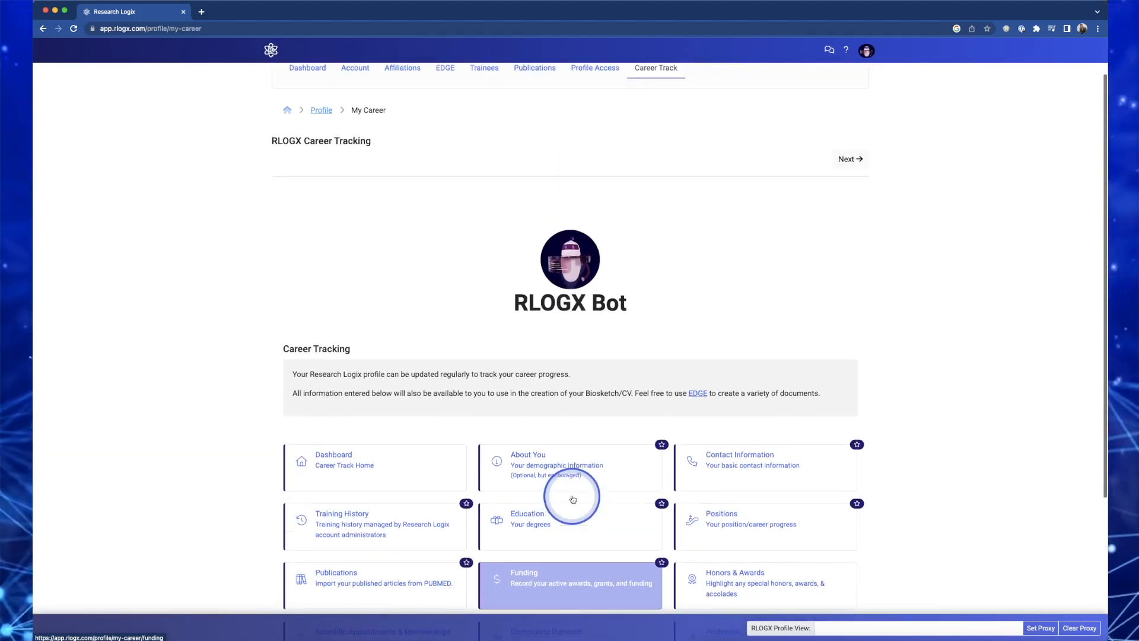
scroll(570, 500, "up", 1)
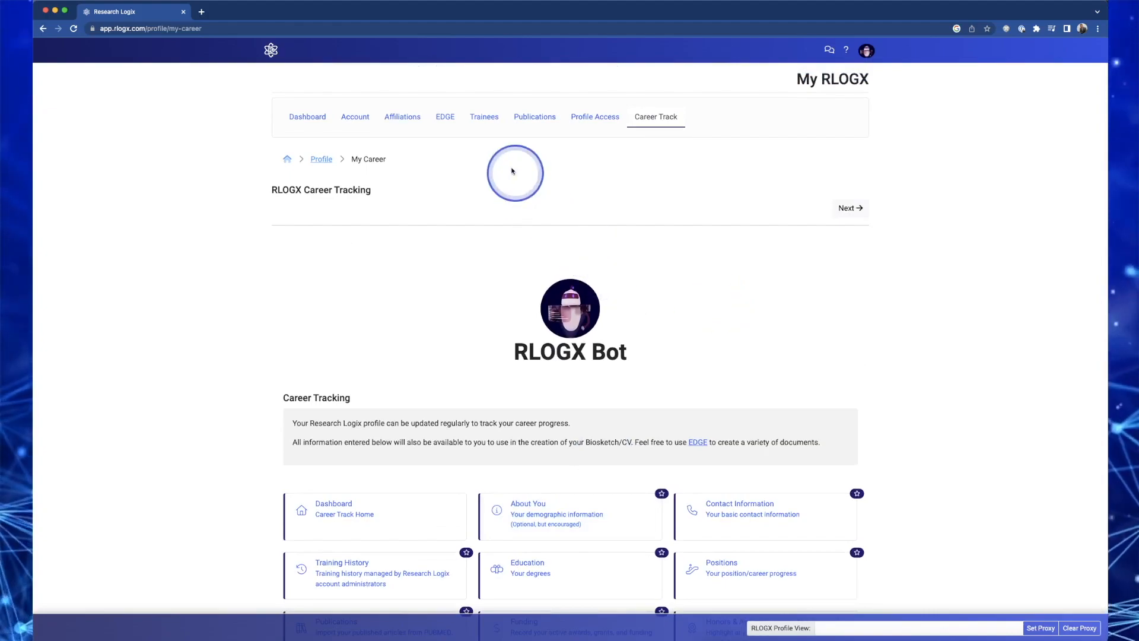
Create a new EDGE biosketch and view the items offered in its Education and Positions sections
left_click(445, 116)
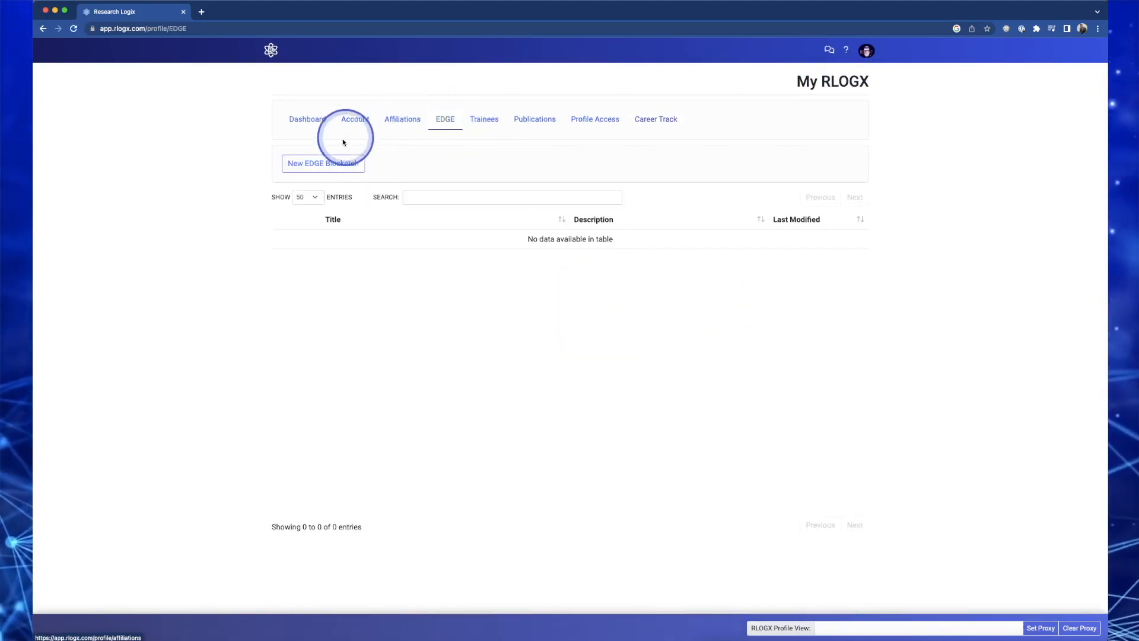
left_click(308, 164)
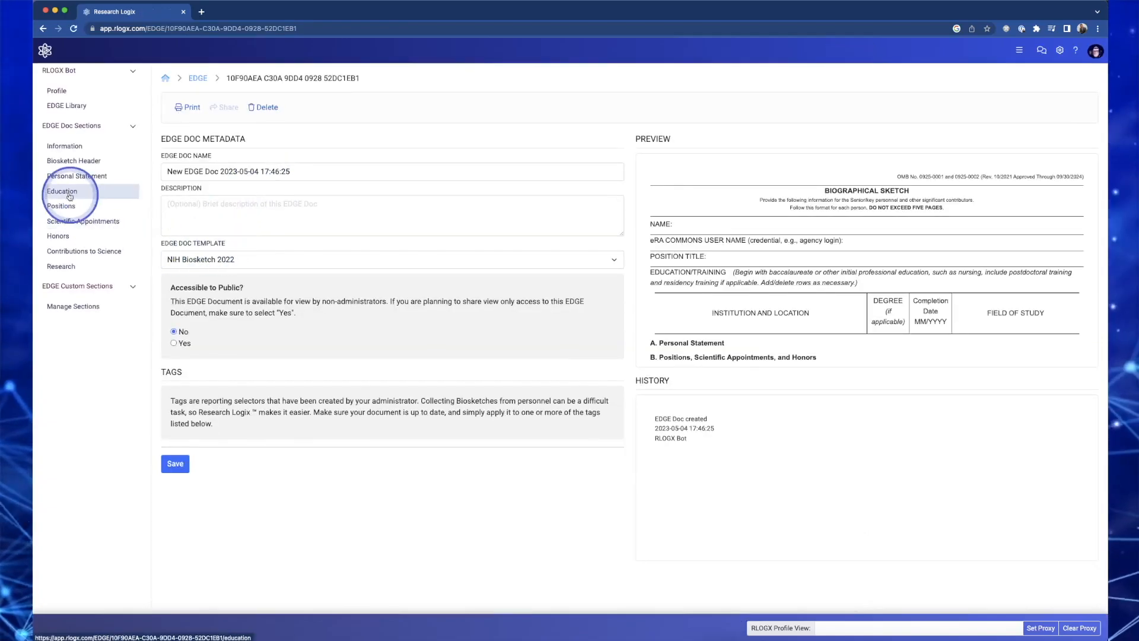
left_click(66, 193)
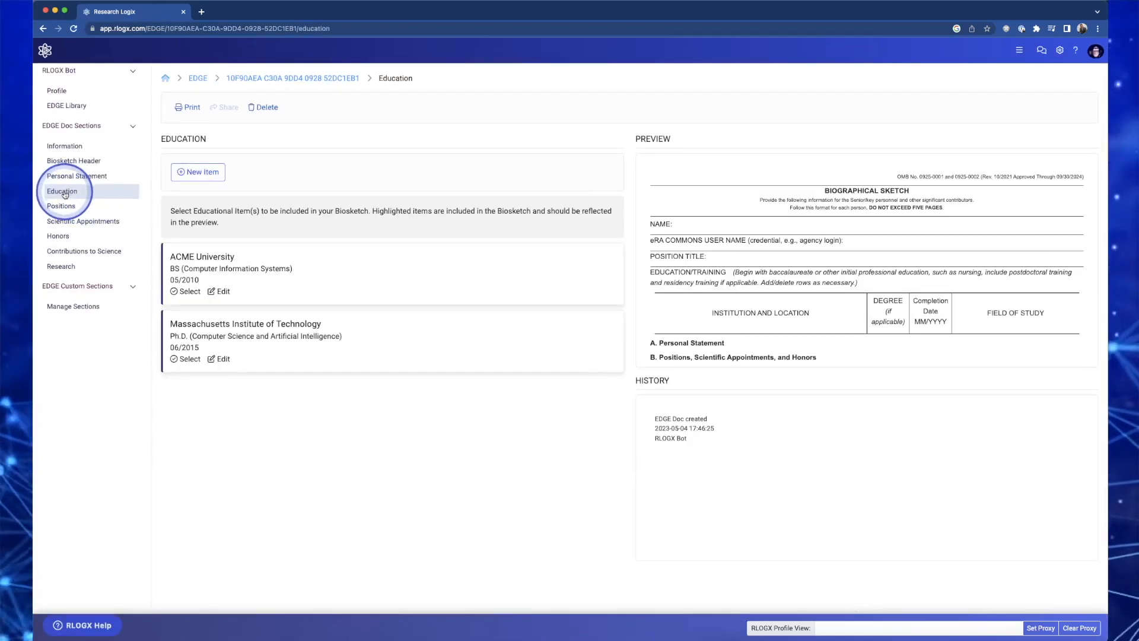
left_click(63, 207)
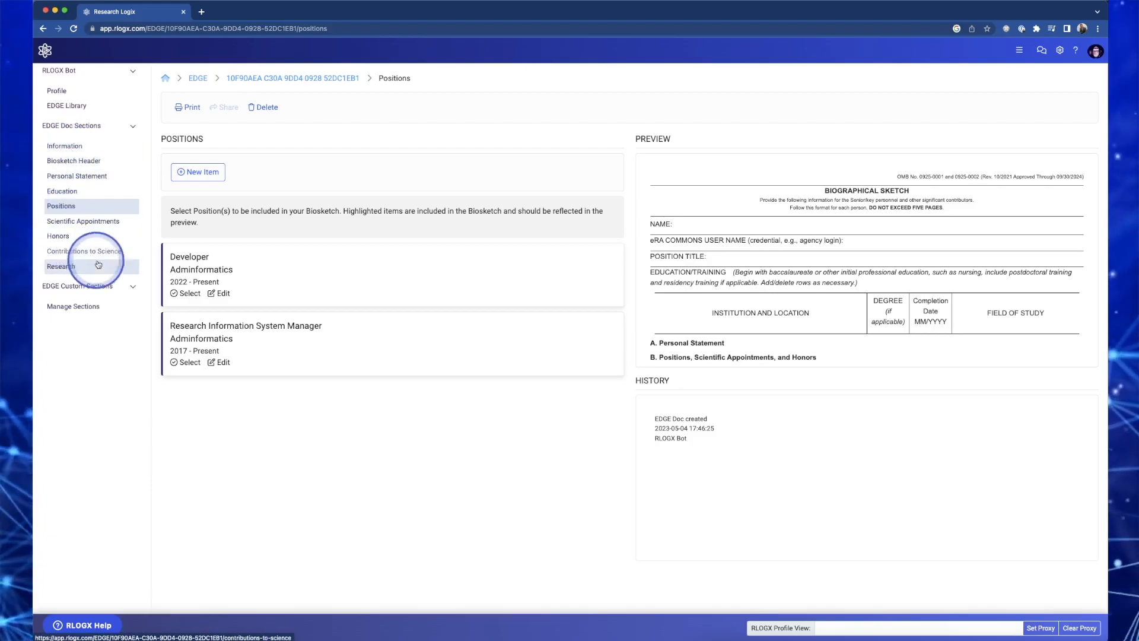
left_click(195, 267)
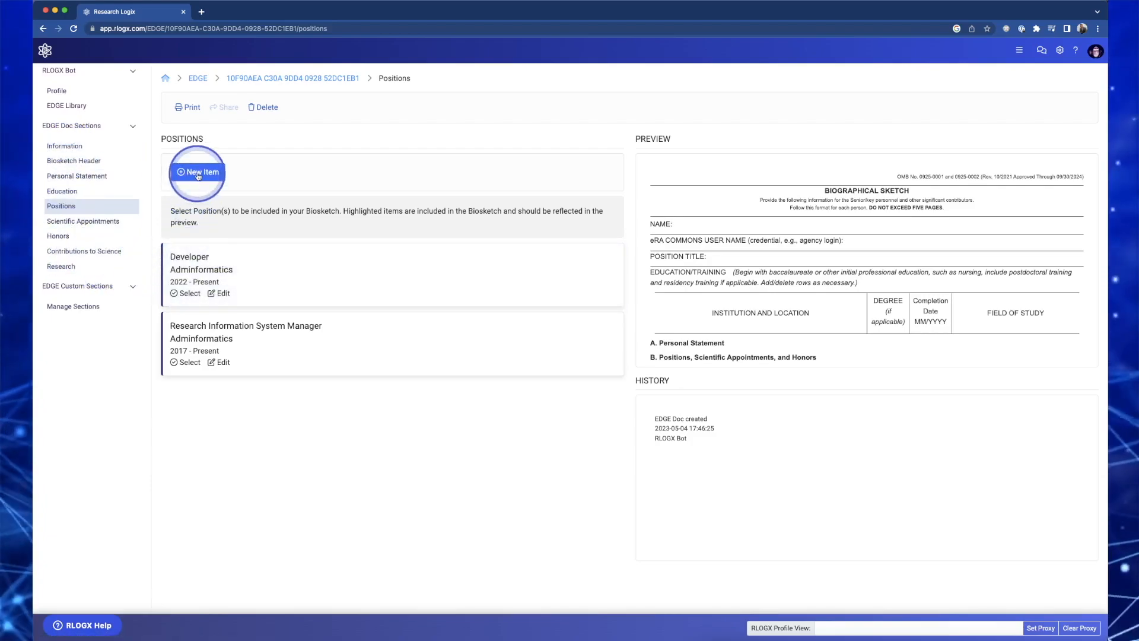